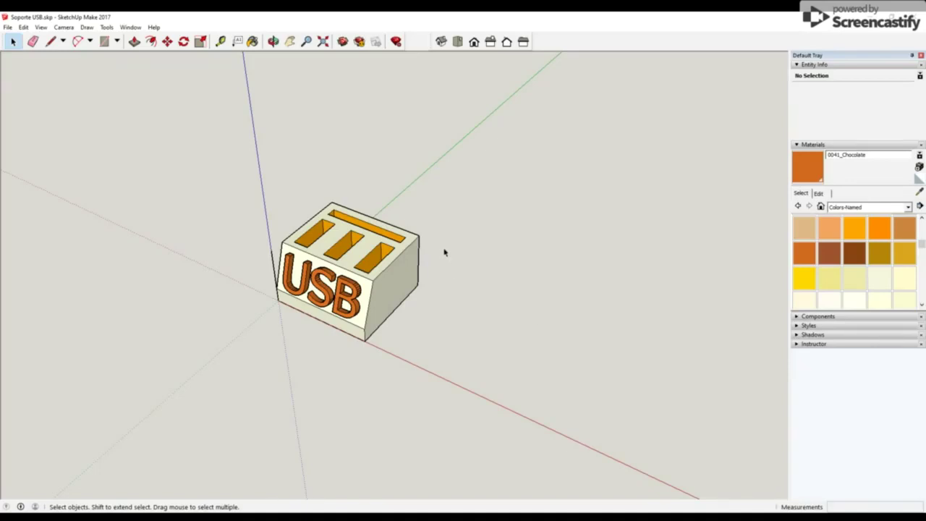
# Orbit and zoom around the finished USB holder to inspect its lettering and slots
pyautogui.moveTo(476, 258)
pyautogui.mouseDown(button='middle')
pyautogui.moveTo(299, 223)
pyautogui.moveTo(496, 209)
pyautogui.mouseUp(button='middle')
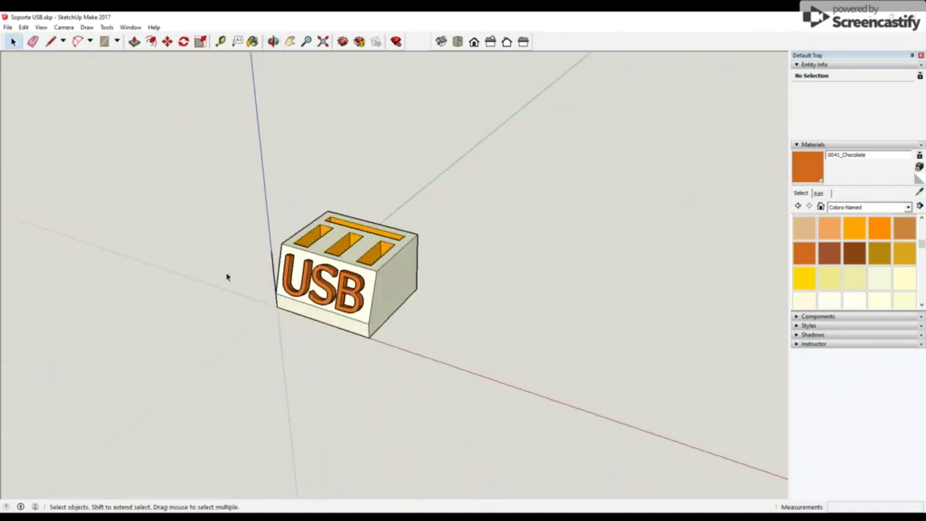
pyautogui.moveTo(226, 277)
pyautogui.mouseDown(button='middle')
pyautogui.moveTo(428, 244)
pyautogui.moveTo(365, 239)
pyautogui.mouseUp(button='middle')
pyautogui.moveTo(453, 265)
pyautogui.mouseDown(button='middle')
pyautogui.moveTo(392, 282)
pyautogui.moveTo(275, 217)
pyautogui.moveTo(437, 248)
pyautogui.moveTo(466, 315)
pyautogui.moveTo(399, 320)
pyautogui.moveTo(428, 281)
pyautogui.moveTo(322, 270)
pyautogui.mouseUp(button='middle')
pyautogui.scroll(3, 413, 313)
pyautogui.moveTo(364, 229)
pyautogui.mouseDown(button='middle')
pyautogui.moveTo(440, 231)
pyautogui.moveTo(437, 179)
pyautogui.moveTo(441, 190)
pyautogui.mouseUp(button='middle')
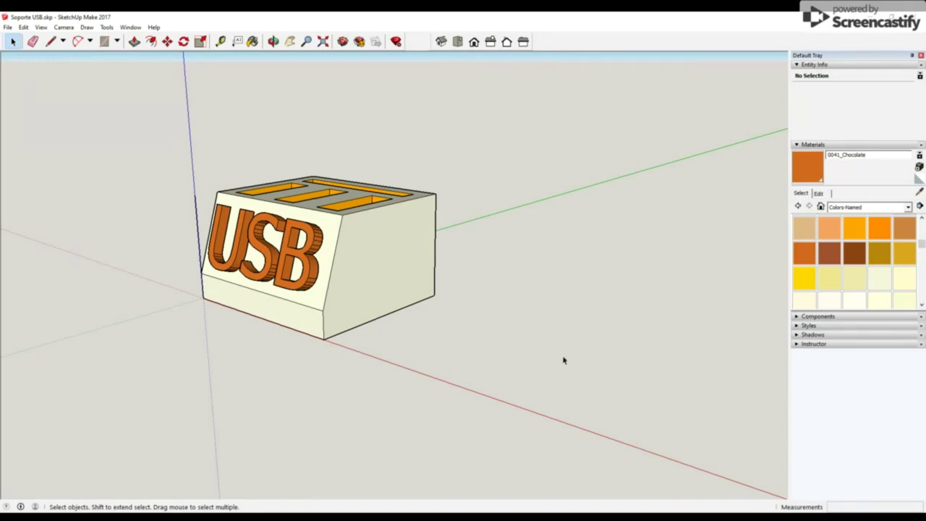
# Start a new model from the Makerbot Replicator 2X template and orbit the build volume
pyautogui.click(8, 27)
pyautogui.click(14, 40)
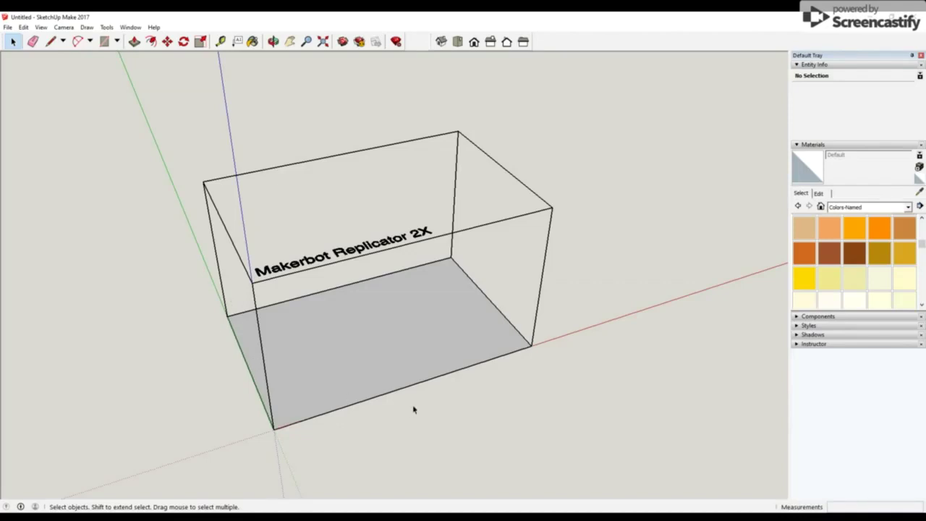
pyautogui.moveTo(434, 415); pyautogui.dragTo(199, 331, button='middle')
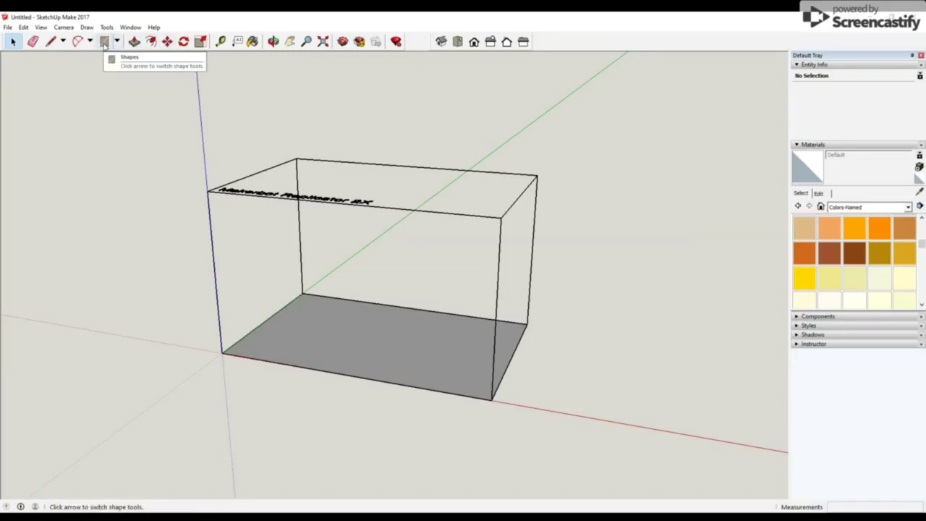
# Draw a 33 × 30 mm rectangle starting at the build plate's origin corner
pyautogui.click(104, 42)
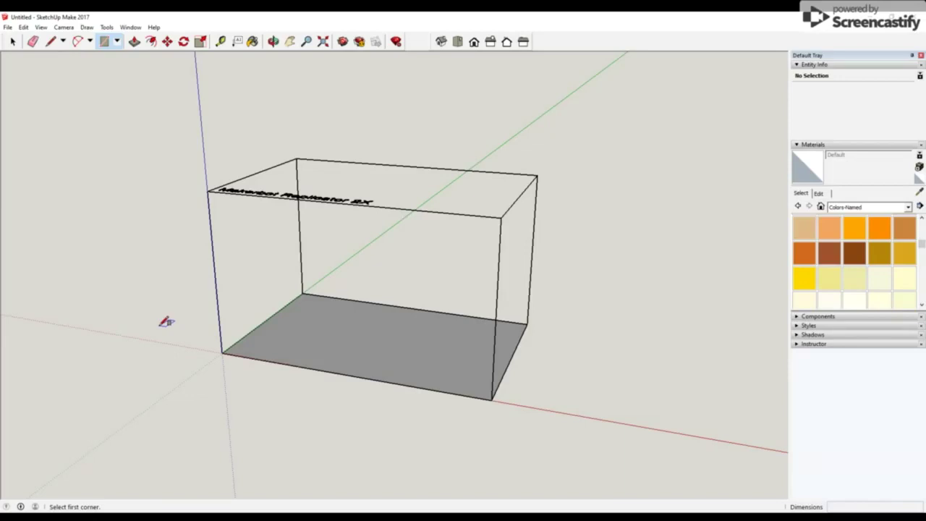
pyautogui.scroll(3, 238, 346)
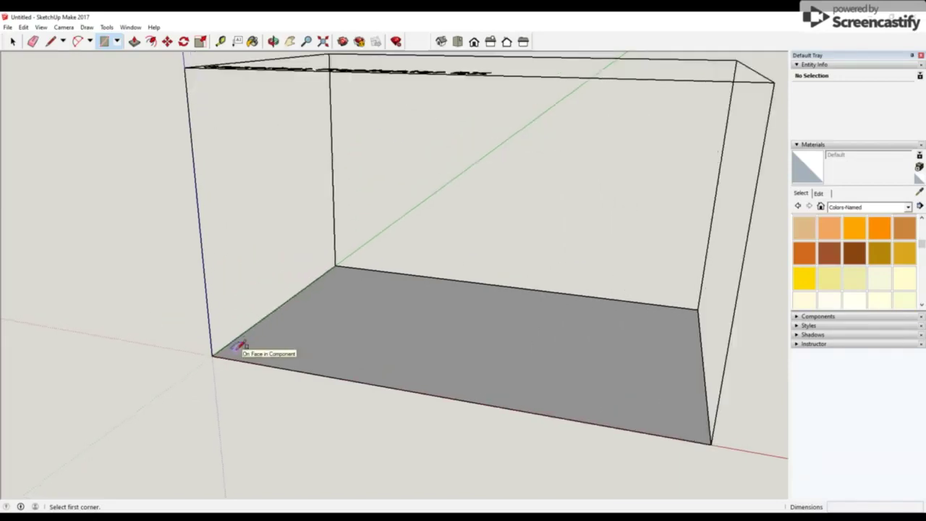
pyautogui.scroll(1, 238, 346)
pyautogui.click(212, 355)
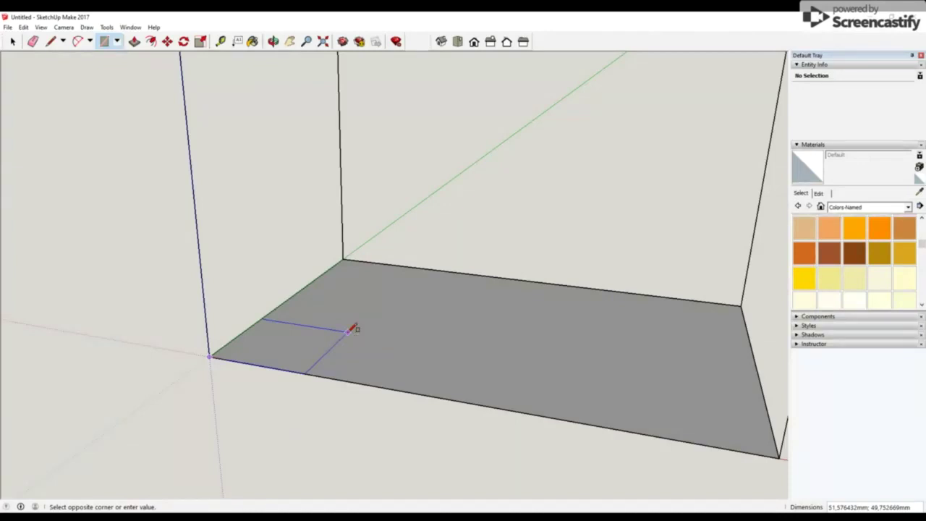
pyautogui.write('5')
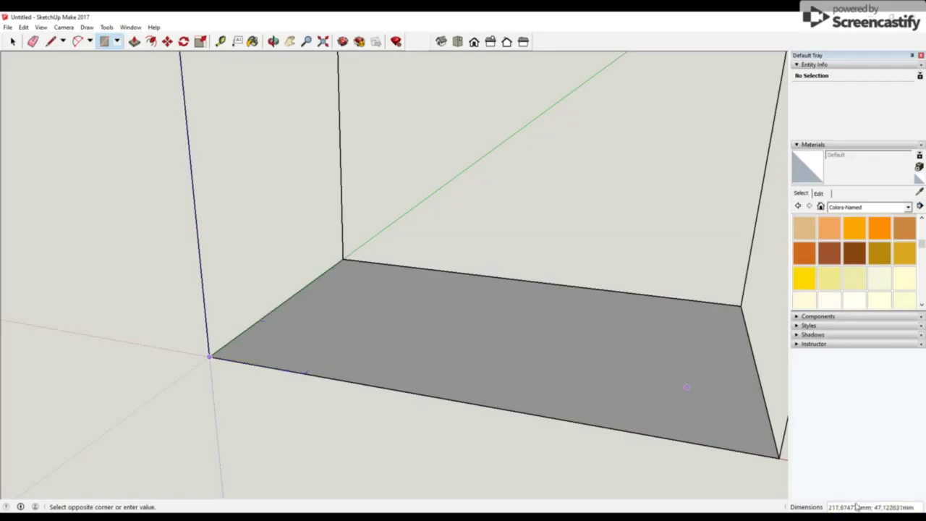
pyautogui.write('31')
pyautogui.press('Return')
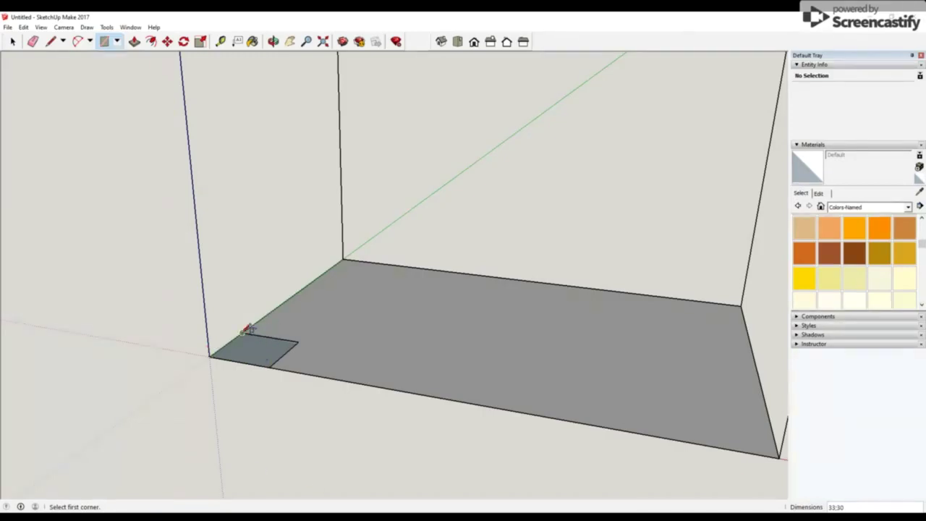
# Push/pull the 33 × 30 rectangle up 20 mm into a solid block
pyautogui.click(134, 42)
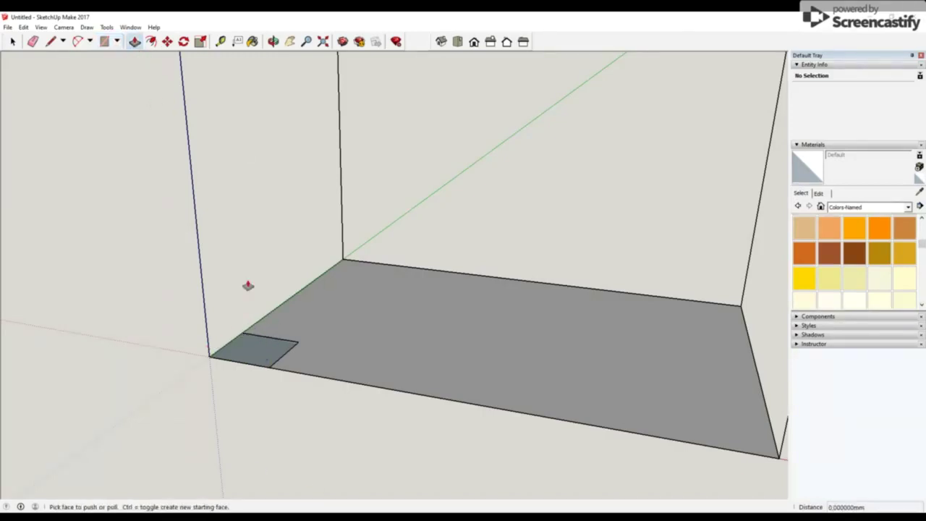
pyautogui.click(257, 343)
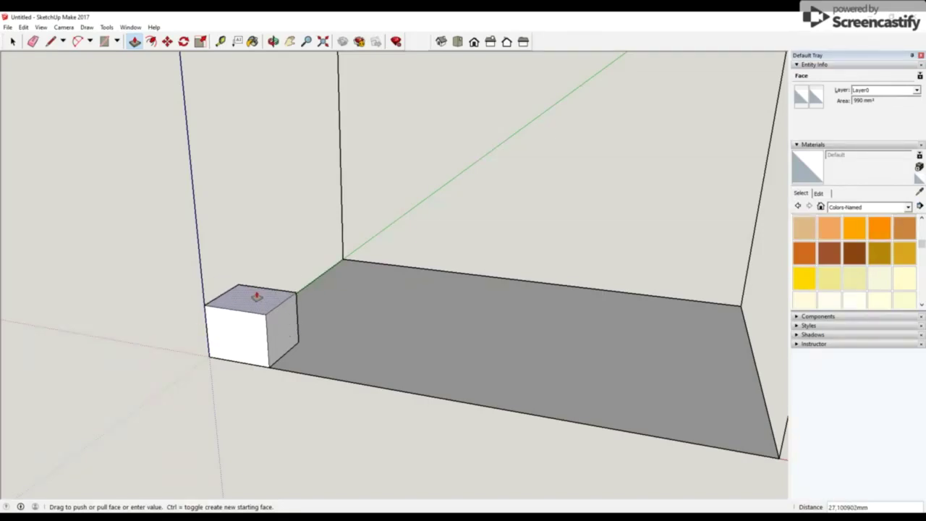
pyautogui.write('20')
pyautogui.press('Return')
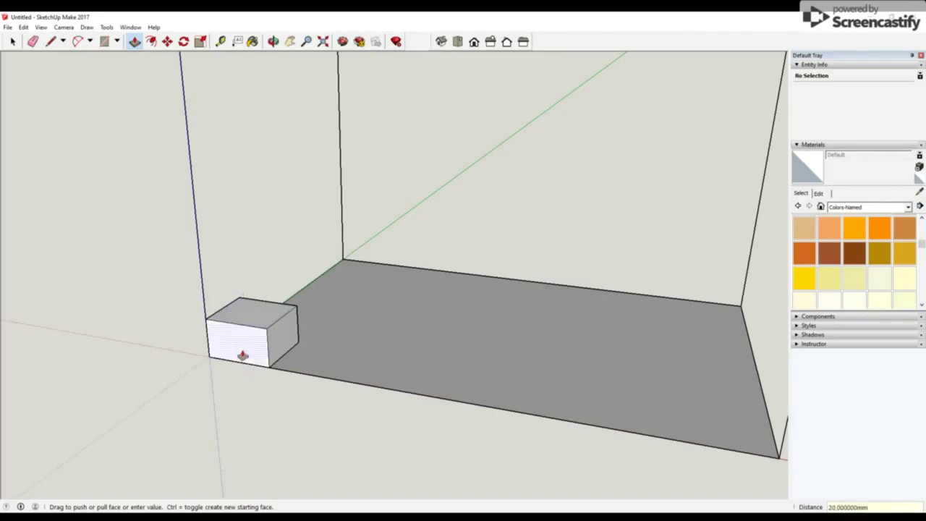
pyautogui.scroll(3, 242, 355)
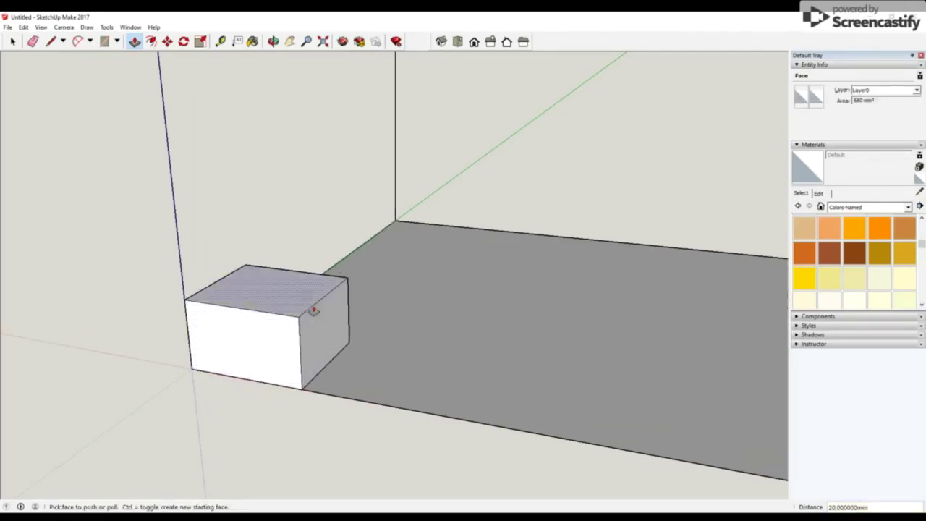
pyautogui.moveTo(182, 259); pyautogui.dragTo(199, 306, button='middle')
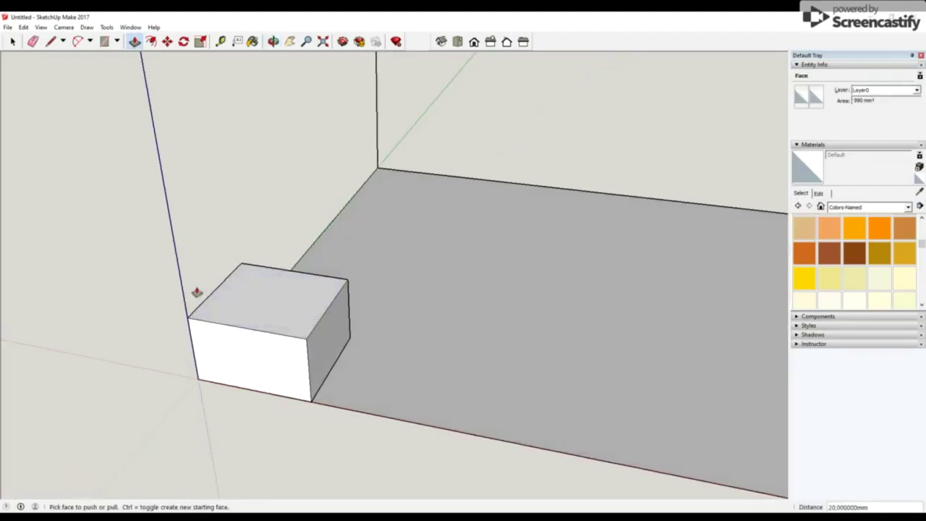
pyautogui.scroll(1, 186, 285)
pyautogui.scroll(1, 184, 286)
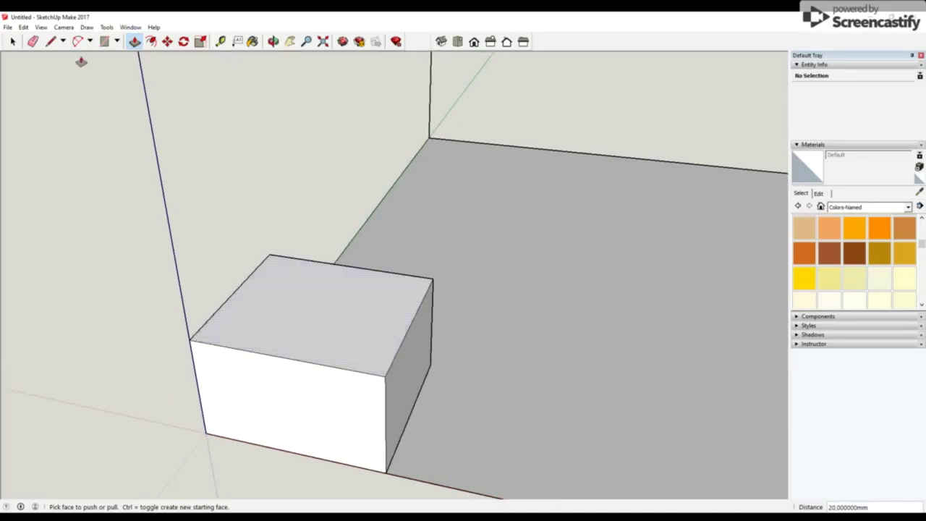
# Mark 7 mm along the top edge and draw a 33 mm line across the top face
pyautogui.click(53, 43)
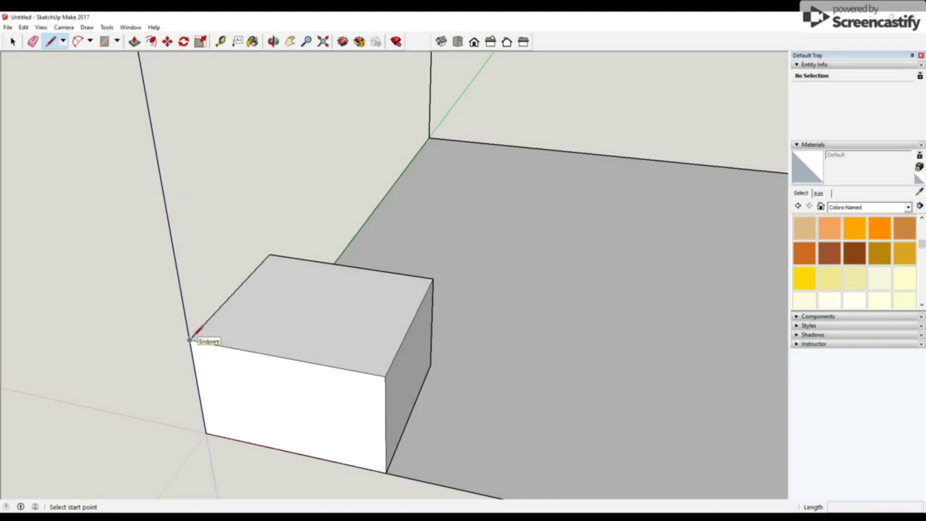
pyautogui.click(190, 338)
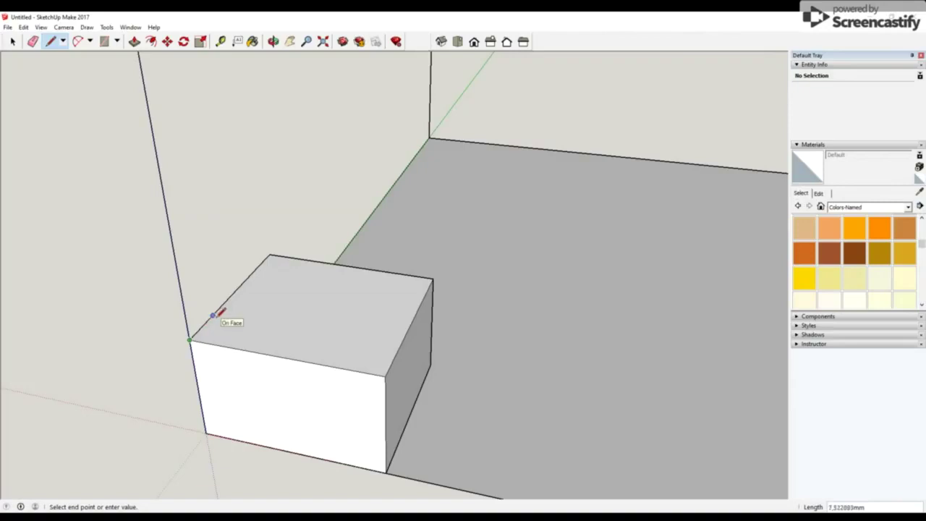
pyautogui.write('7')
pyautogui.press('Return')
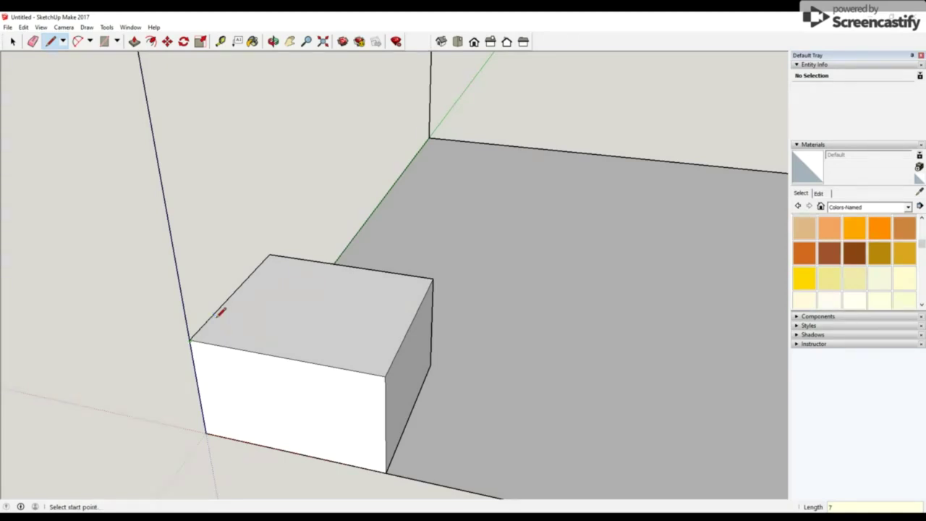
pyautogui.scroll(2, 212, 328)
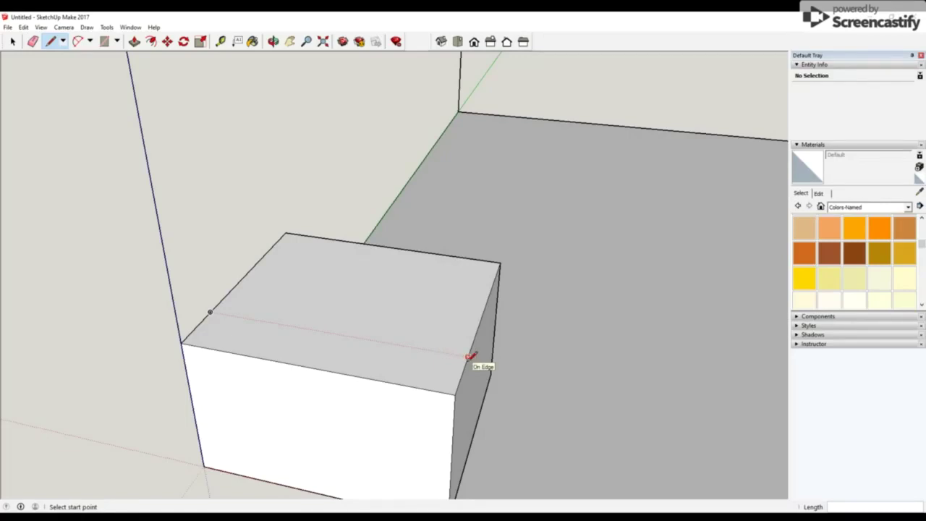
pyautogui.click(467, 357)
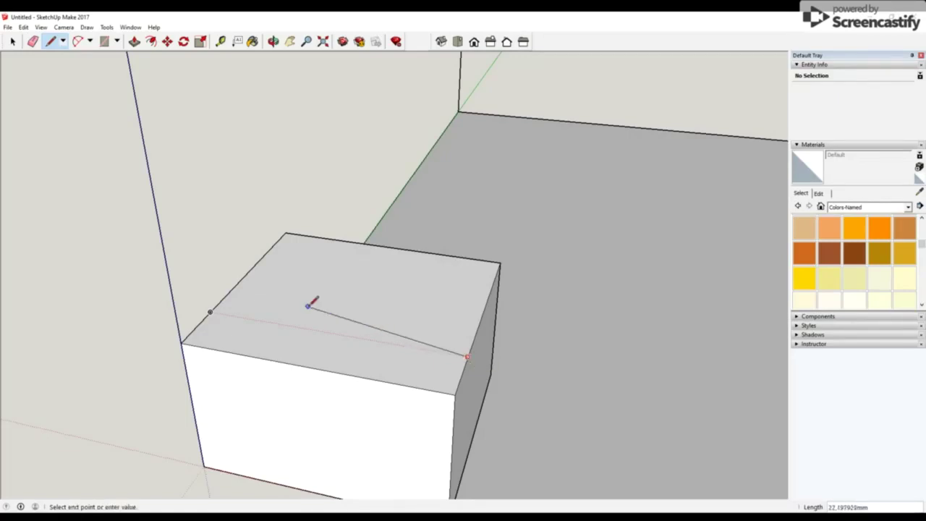
pyautogui.write('33,000000mm')
pyautogui.press('Return')
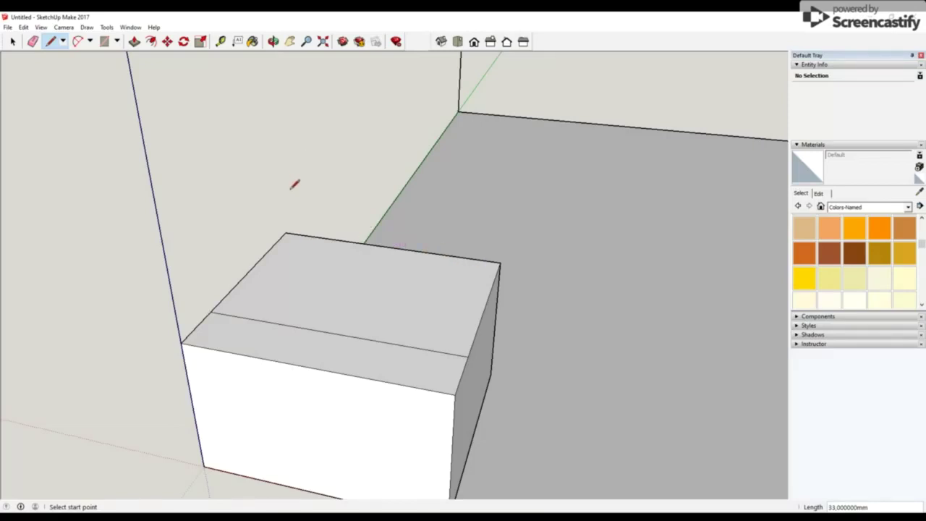
# Mark 9 mm from the back corner and draw a second line across the top face
pyautogui.click(286, 232)
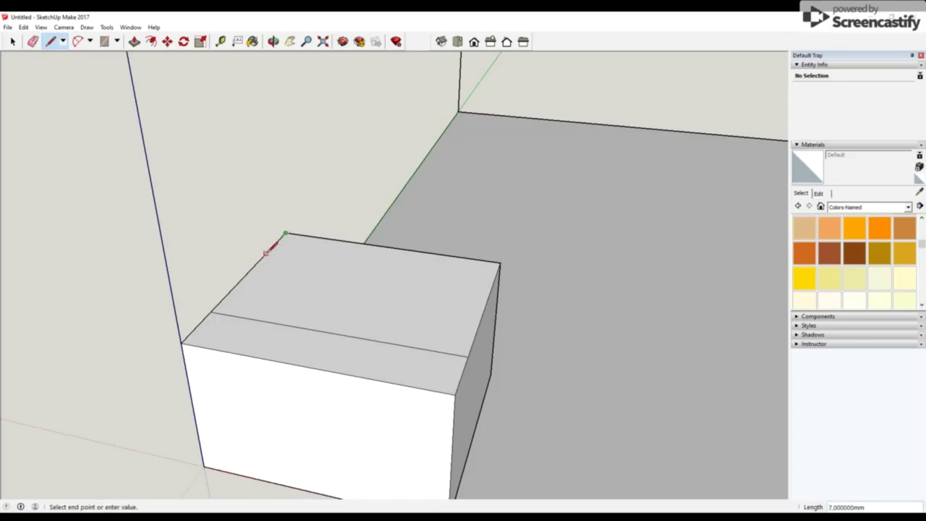
pyautogui.write('9')
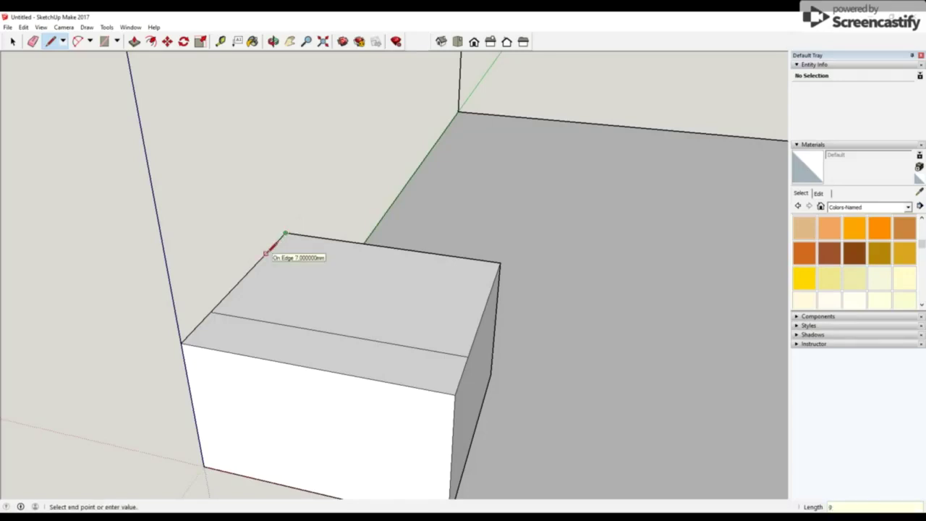
pyautogui.press('Return')
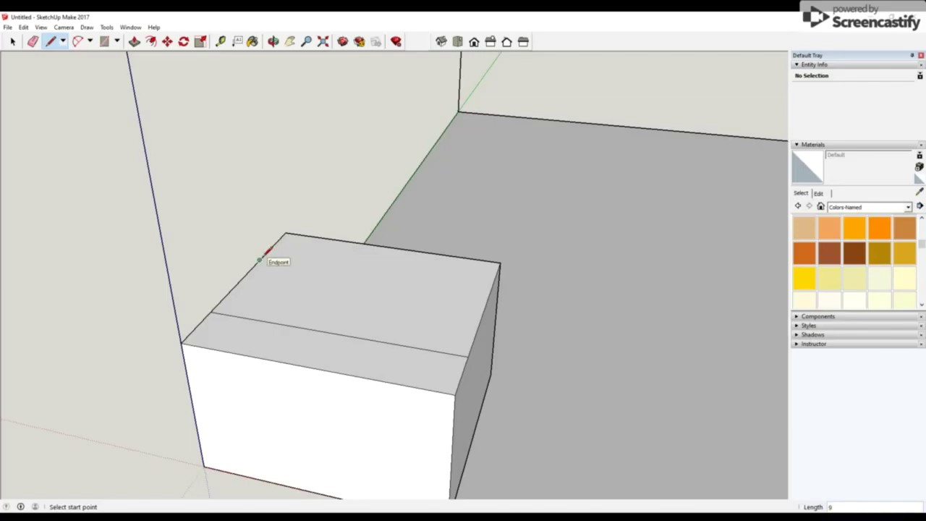
pyautogui.click(259, 260)
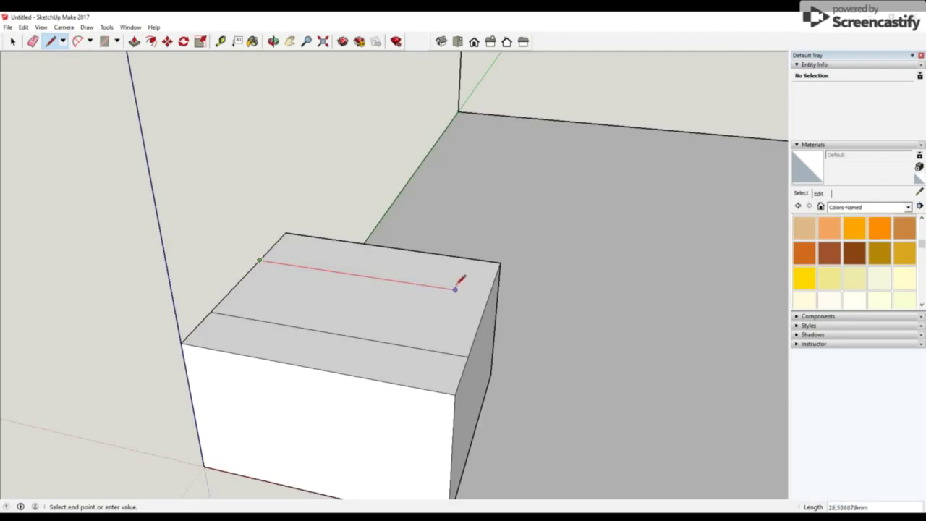
pyautogui.click(489, 292)
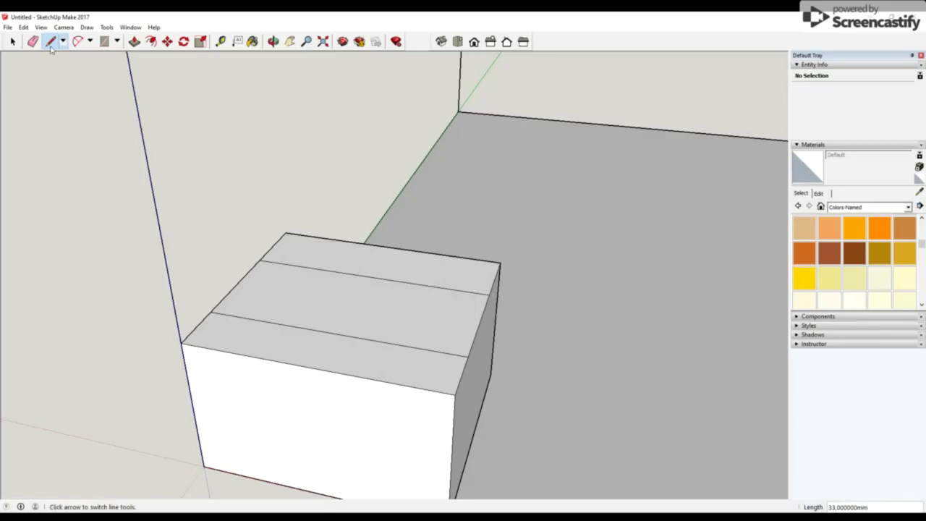
# Offset 3 mm and 3.5 mm along the strip edges and draw the first two cross lines
pyautogui.click(210, 312)
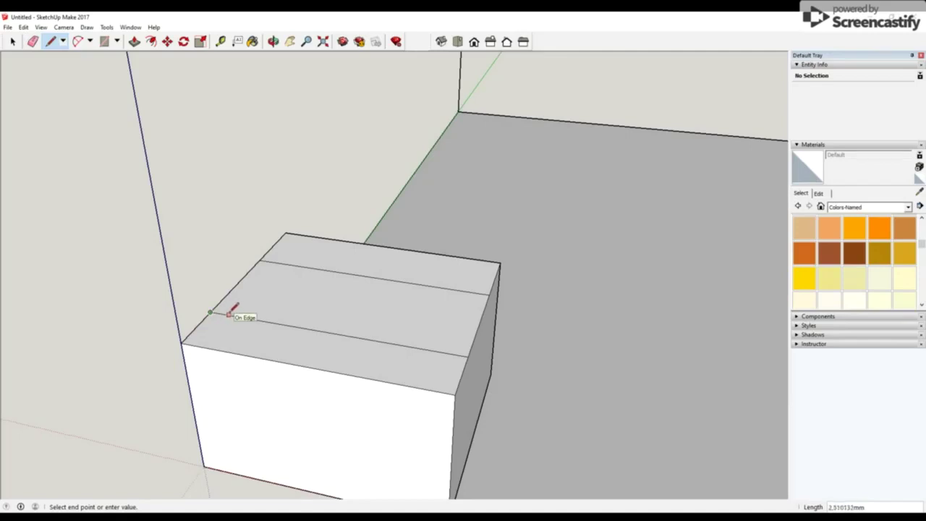
pyautogui.write('3')
pyautogui.press('Return')
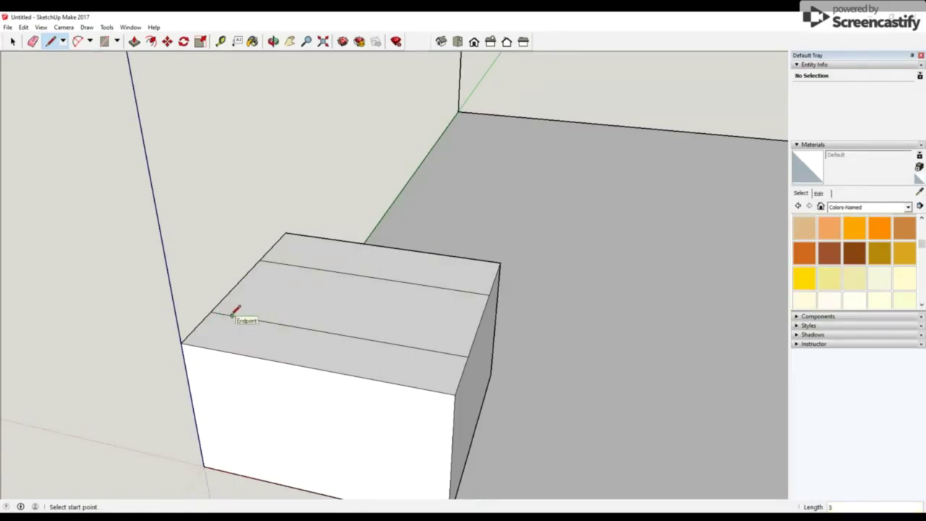
pyautogui.click(232, 314)
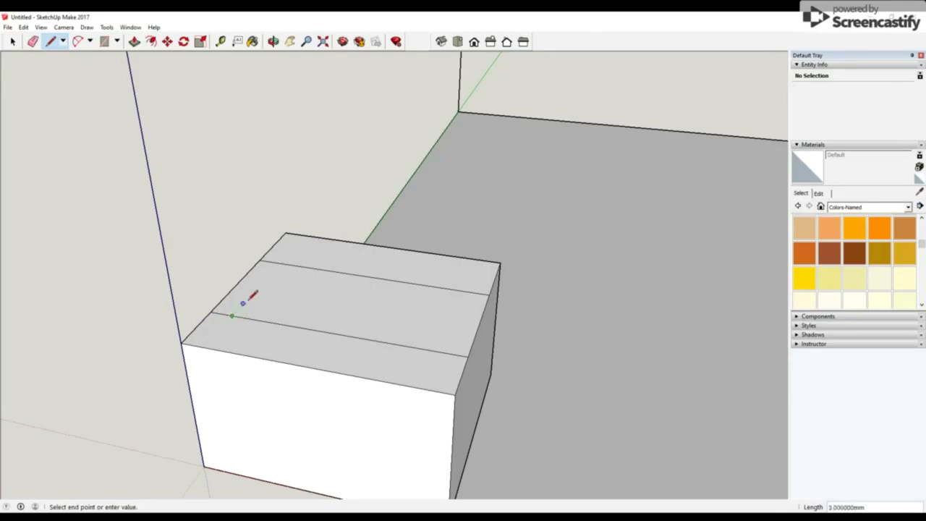
pyautogui.click(279, 262)
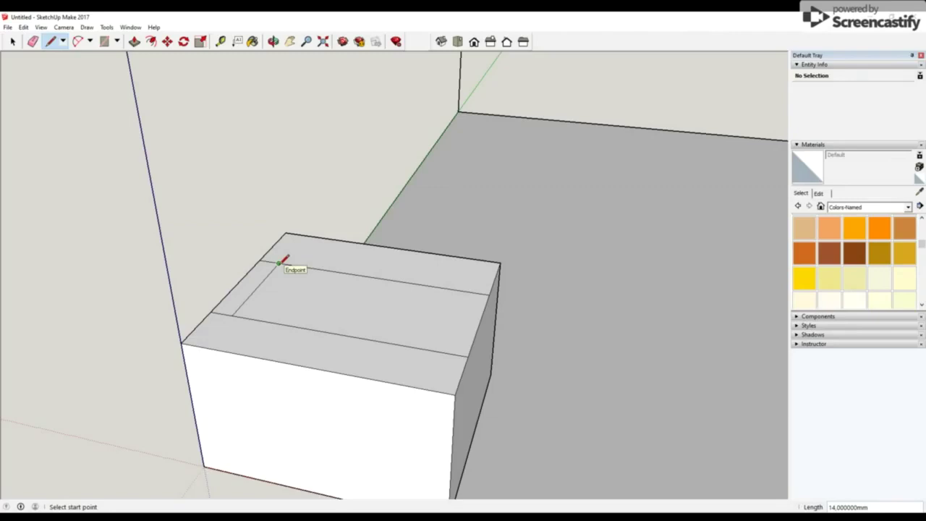
pyautogui.click(279, 262)
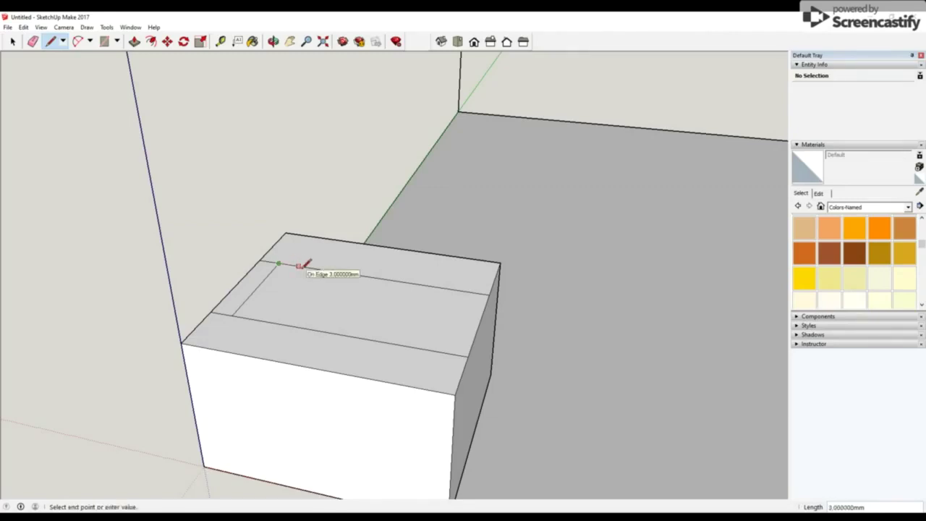
pyautogui.write('3.')
pyautogui.write('5')
pyautogui.press('Return')
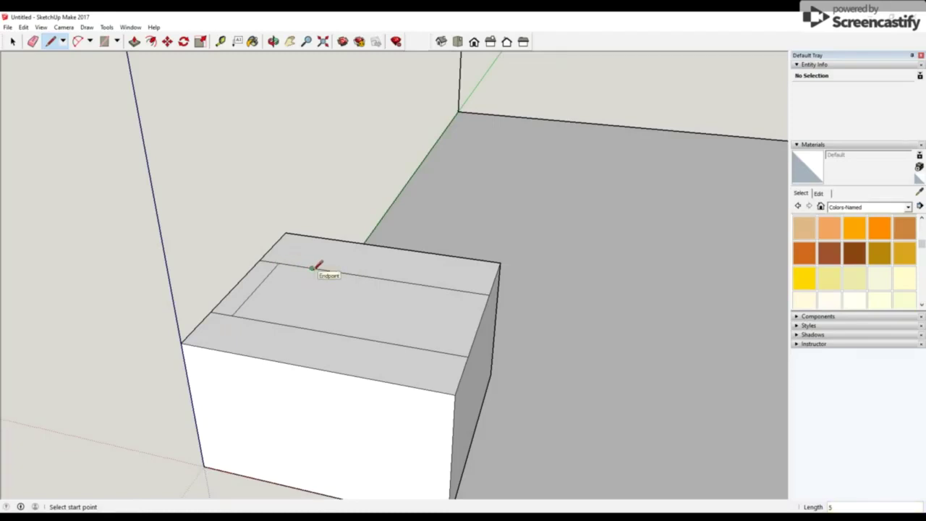
pyautogui.click(312, 268)
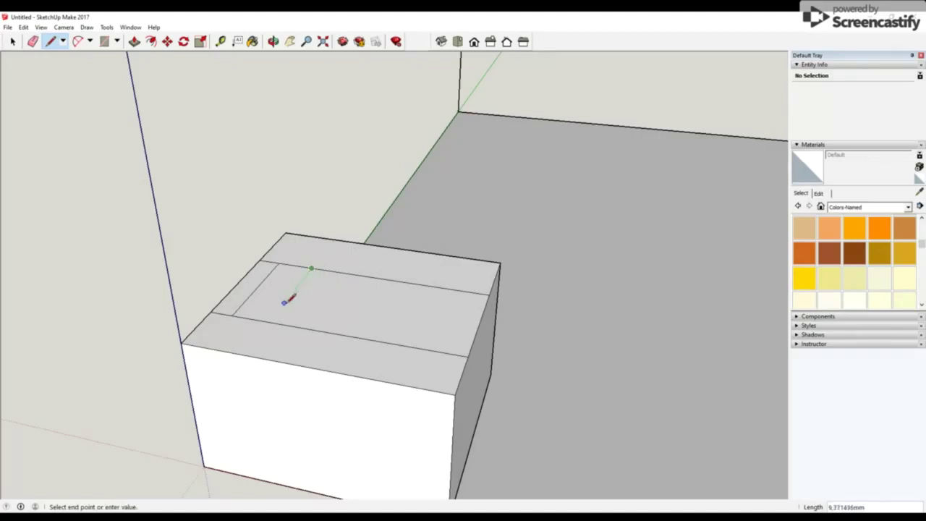
pyautogui.click(269, 321)
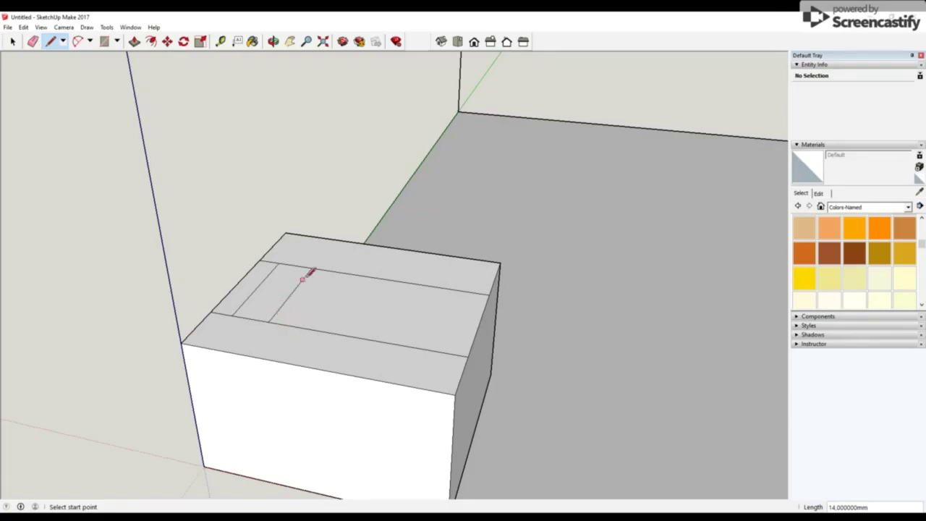
# Add 6 mm and 5 mm offsets with a 14 mm cross line and another cross line
pyautogui.click(269, 320)
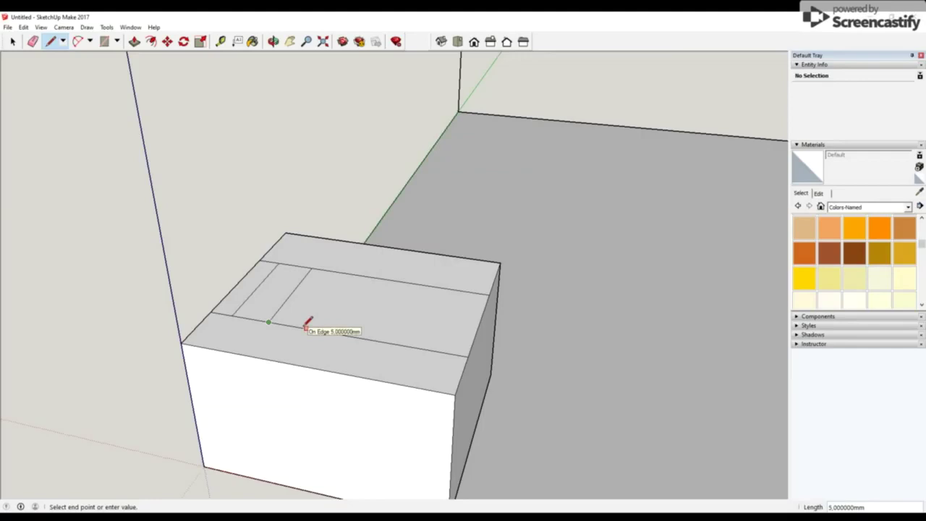
pyautogui.write('6')
pyautogui.press('Return')
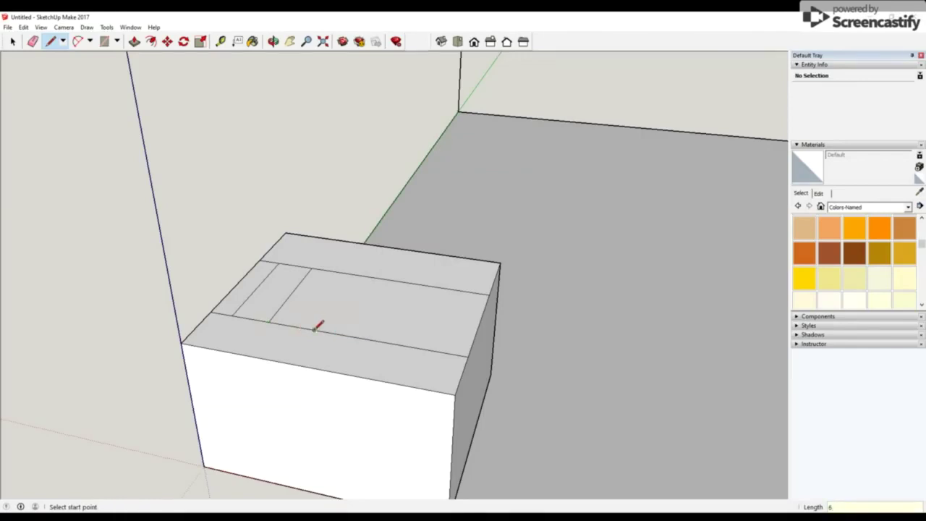
pyautogui.click(313, 330)
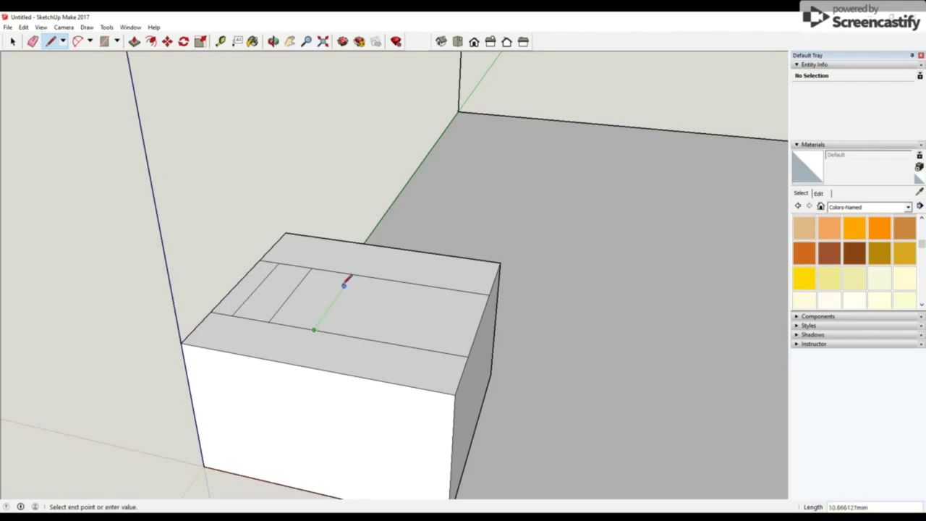
pyautogui.write('14,000000mm')
pyautogui.press('Return')
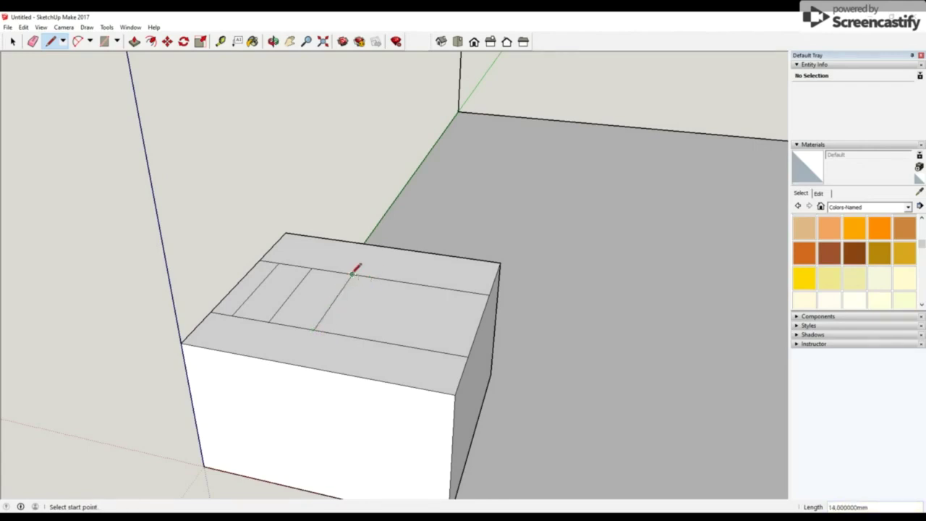
pyautogui.click(351, 274)
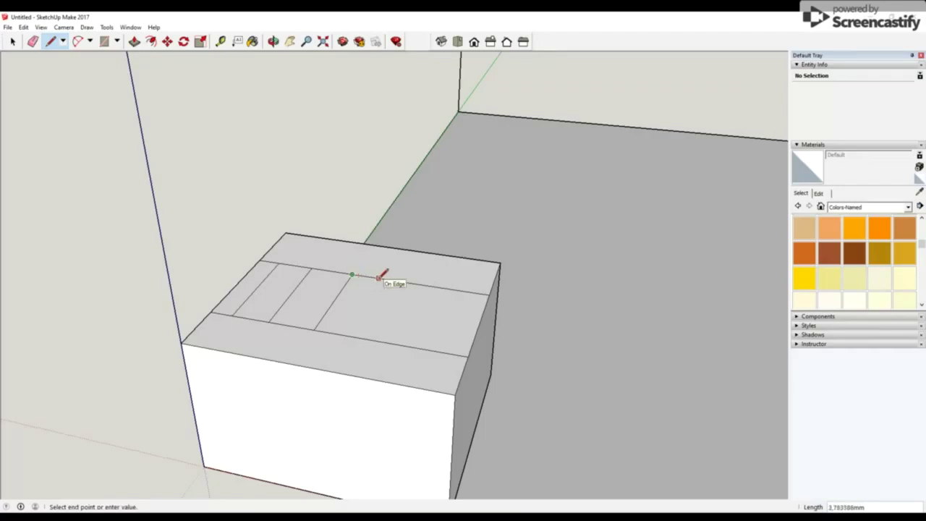
pyautogui.write('5')
pyautogui.press('Return')
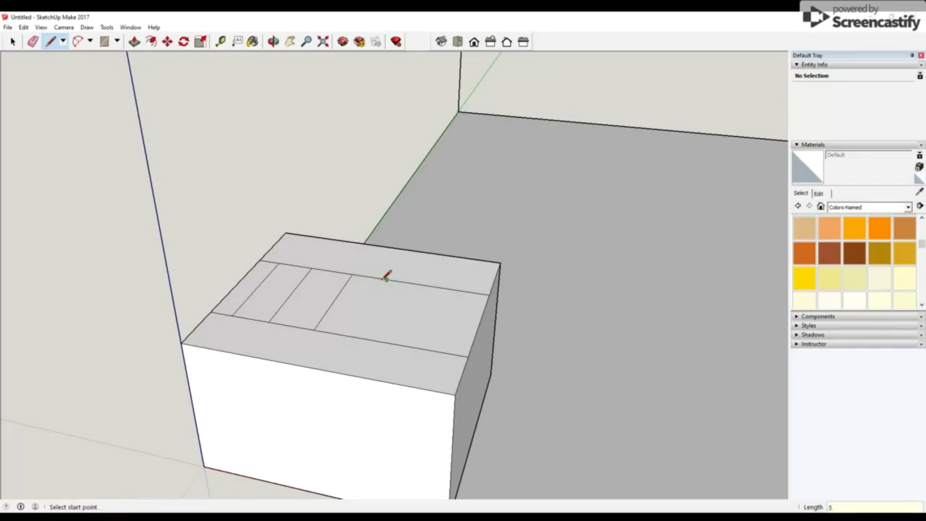
pyautogui.click(387, 278)
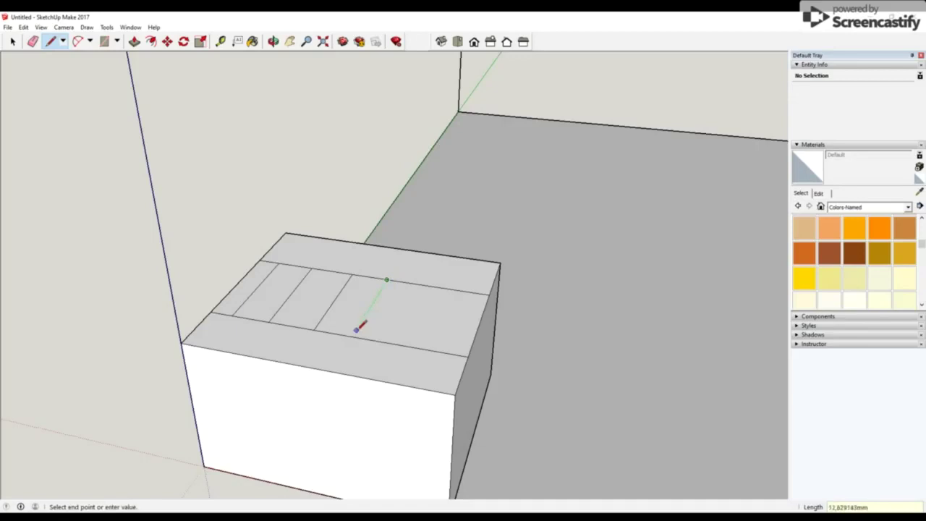
pyautogui.click(352, 336)
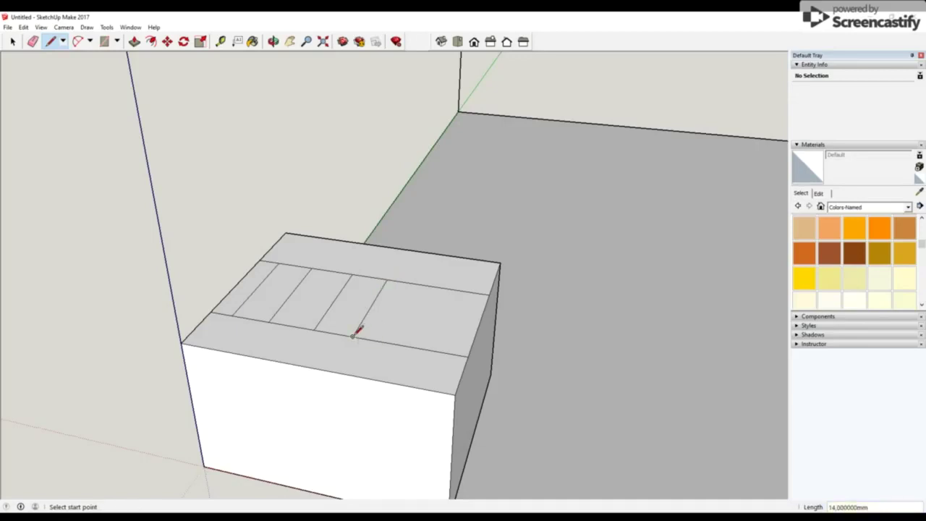
# Add further 6 mm and 5 mm offsets and draw the last two cross lines at the right end
pyautogui.click(352, 336)
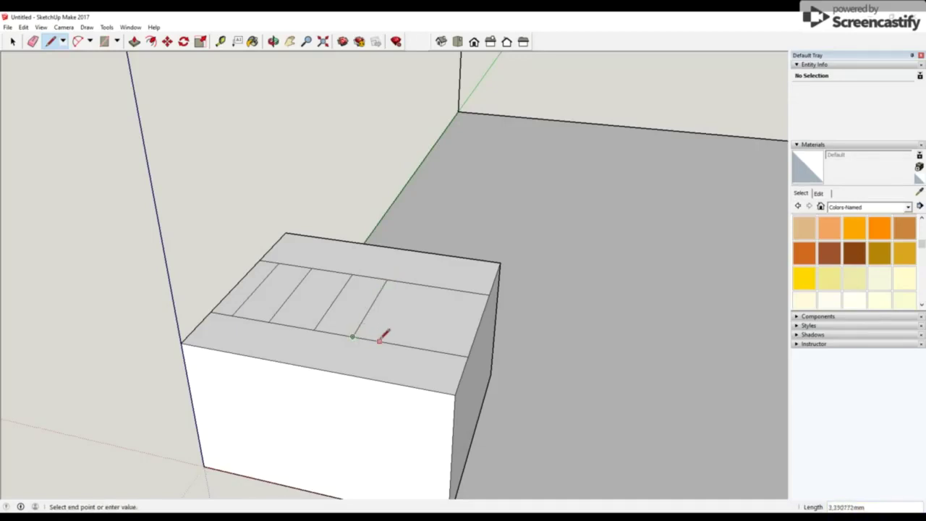
pyautogui.write('6')
pyautogui.press('Return')
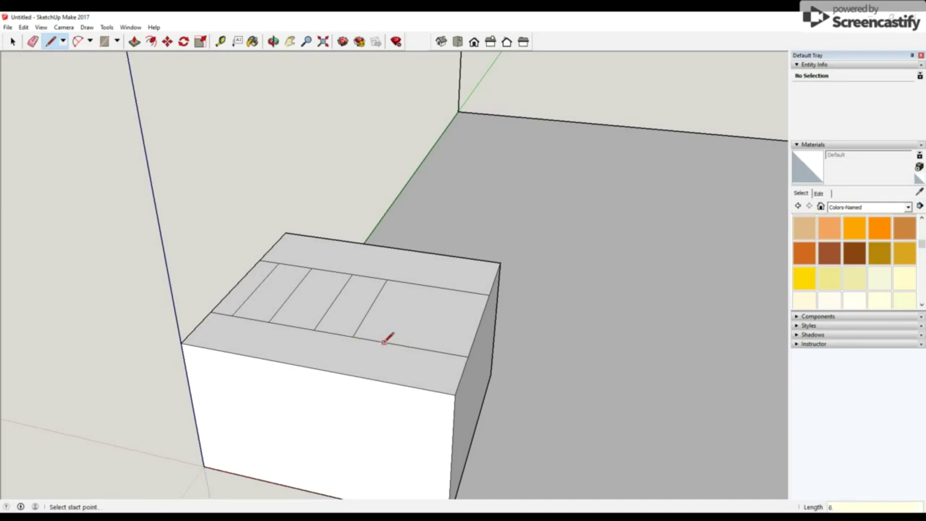
pyautogui.click(401, 345)
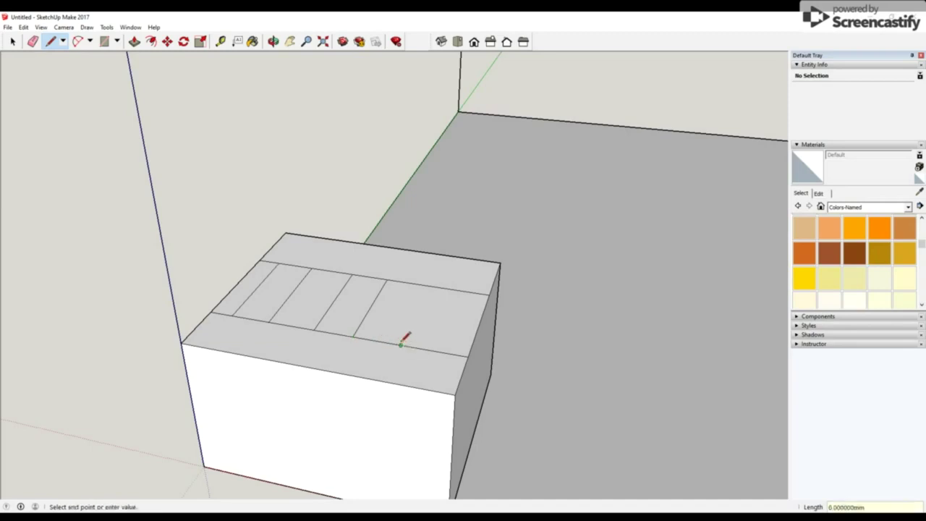
pyautogui.click(428, 285)
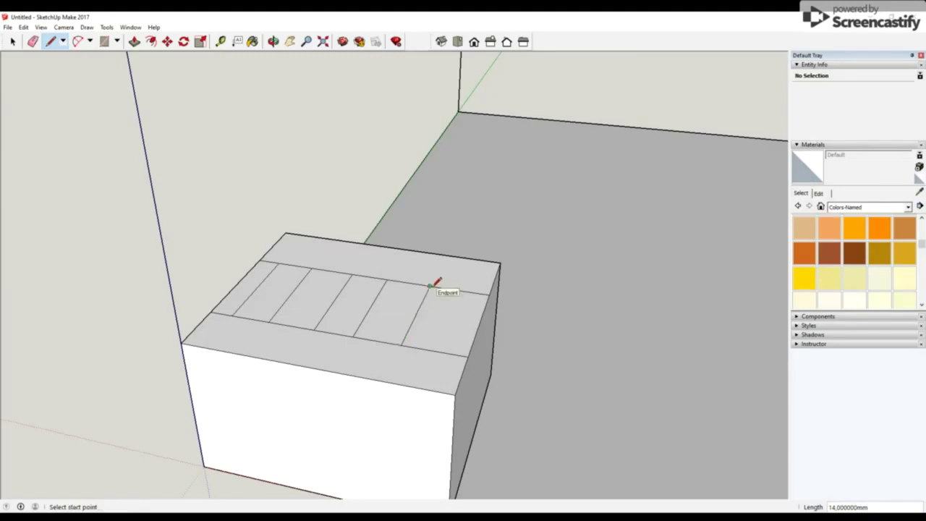
pyautogui.click(430, 287)
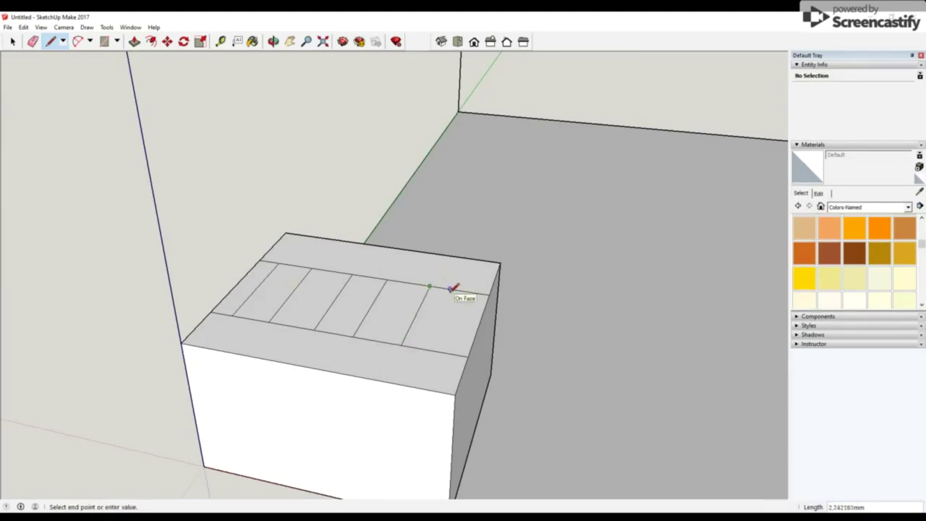
pyautogui.write('5')
pyautogui.press('Return')
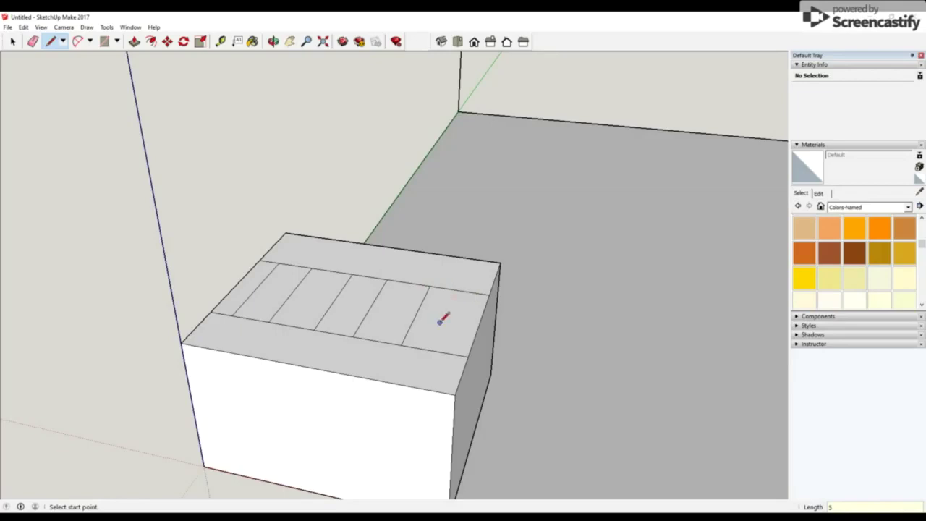
pyautogui.click(466, 291)
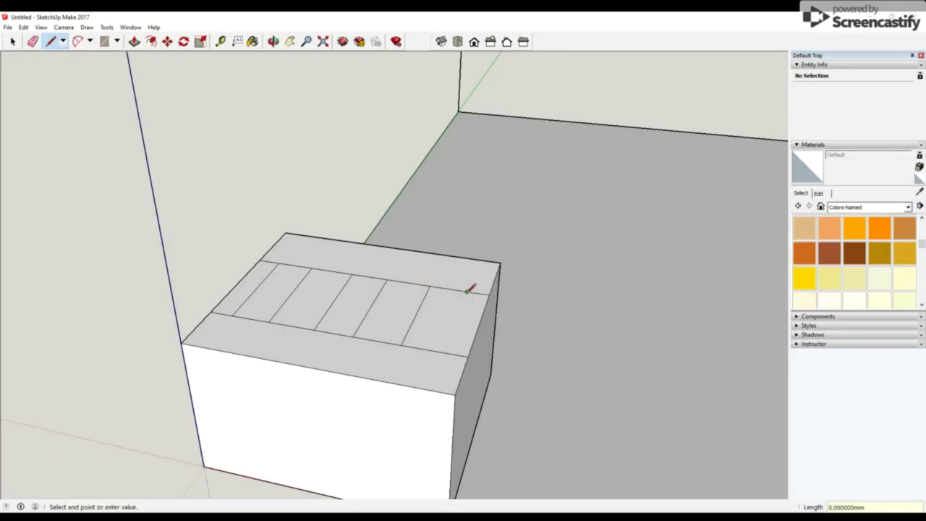
pyautogui.click(443, 352)
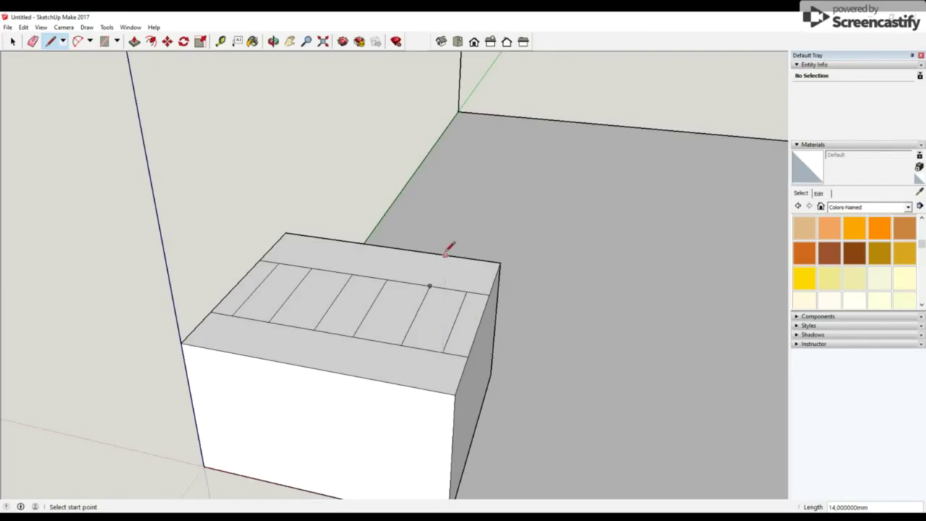
pyautogui.click(221, 44)
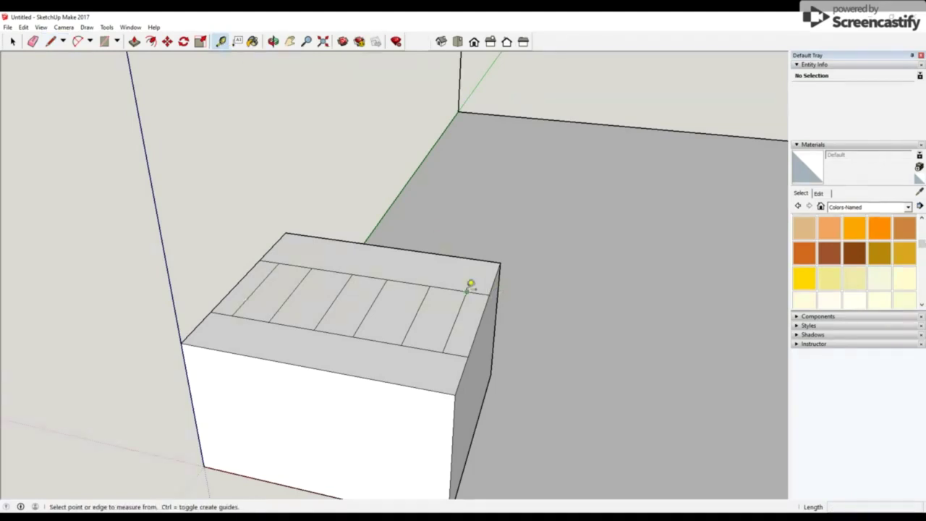
pyautogui.click(476, 291)
pyautogui.click(491, 287)
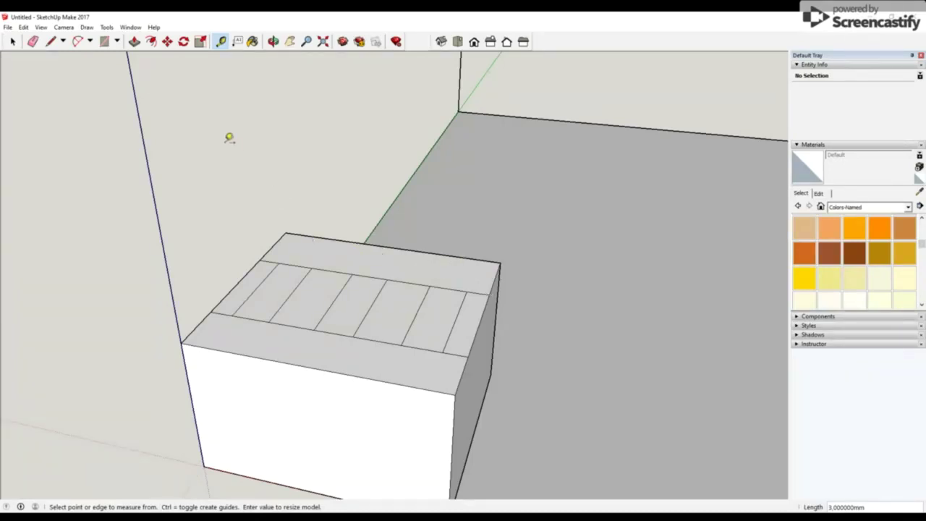
pyautogui.click(51, 42)
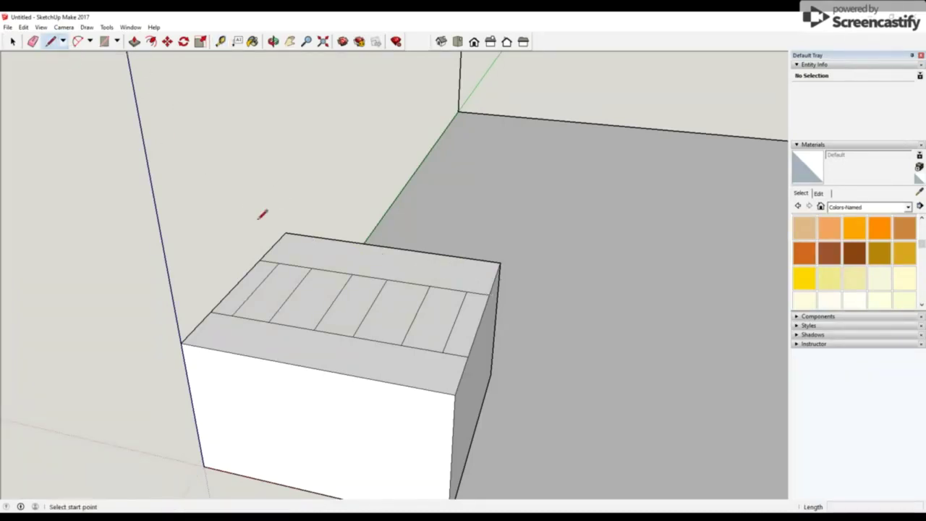
pyautogui.click(279, 264)
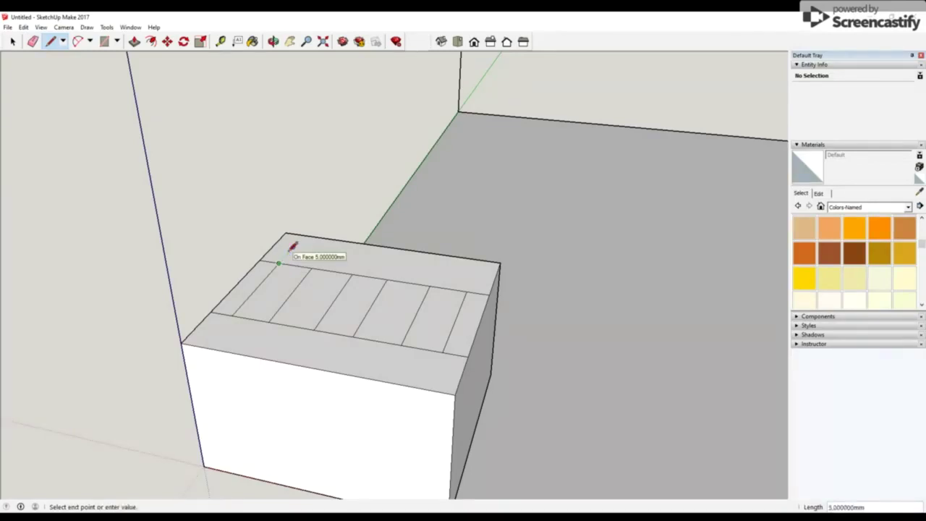
pyautogui.write('36')
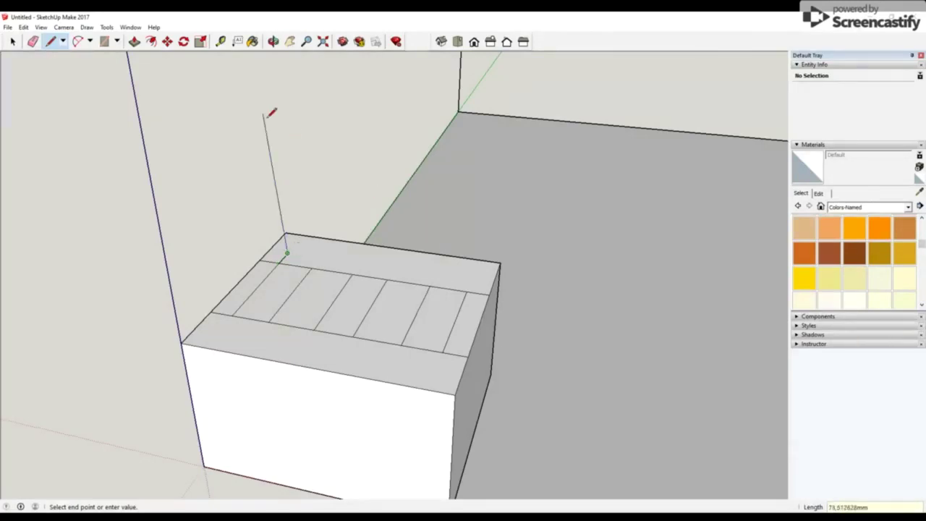
# Draw a thin 27 × 3 mm slot rectangle inside the back strip of the top face
pyautogui.click(105, 42)
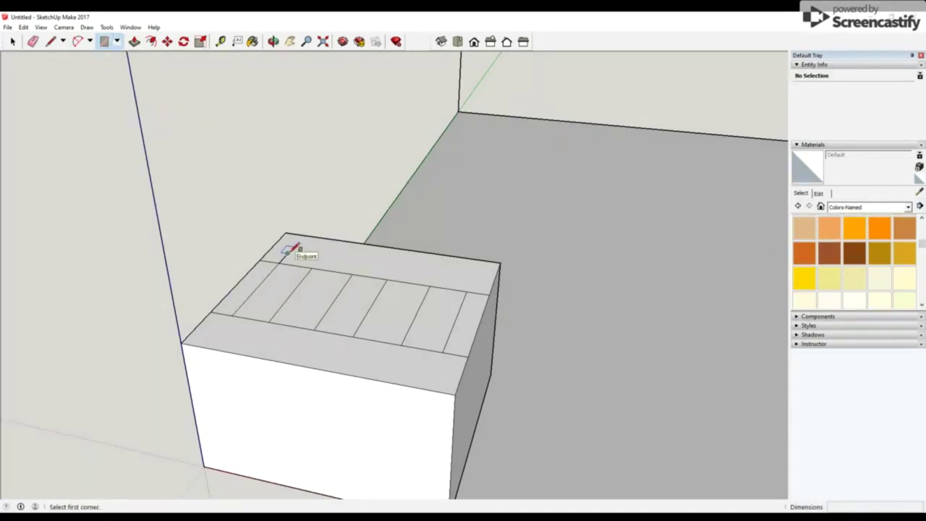
pyautogui.click(287, 252)
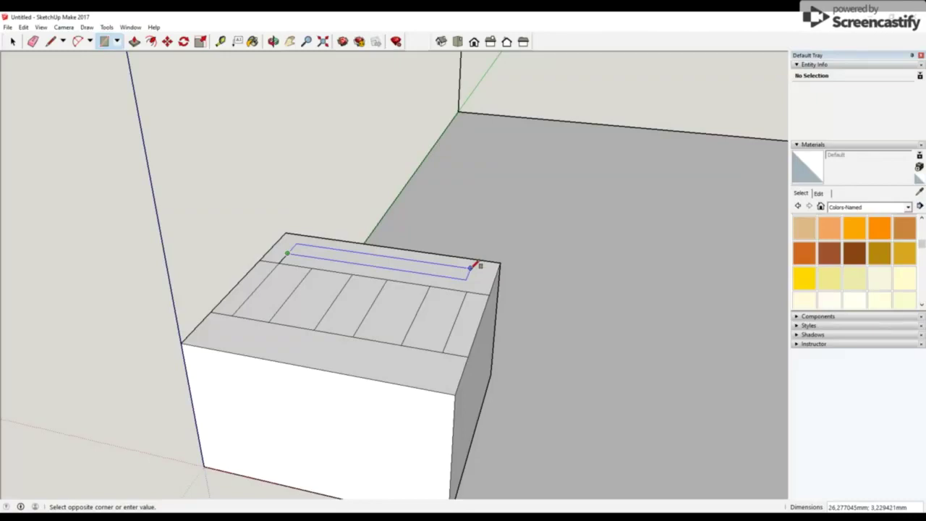
pyautogui.write('2;; 0,000000mm')
pyautogui.press('Return')
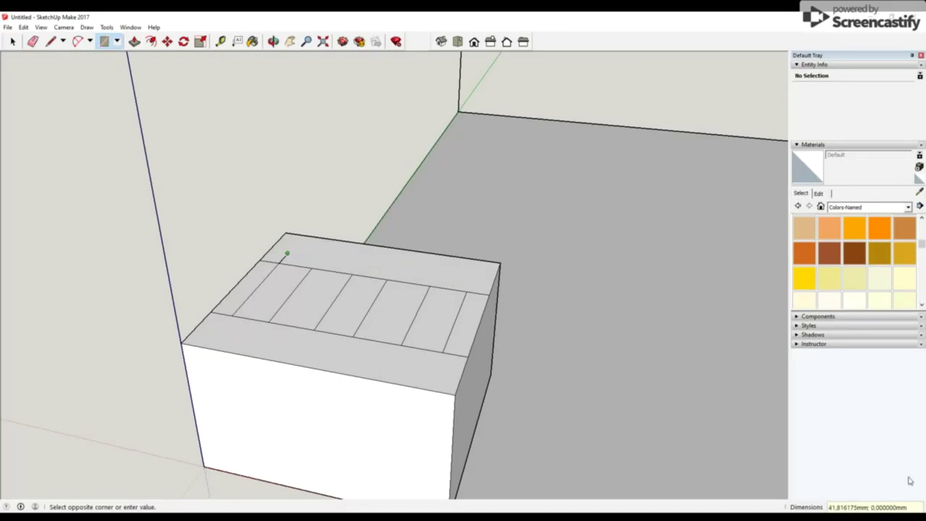
pyautogui.write('27;3')
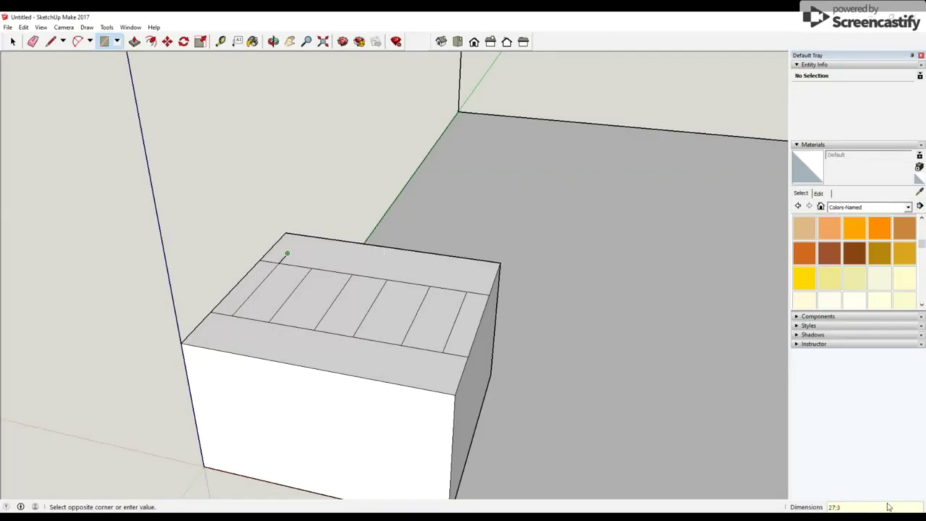
pyautogui.press('Return')
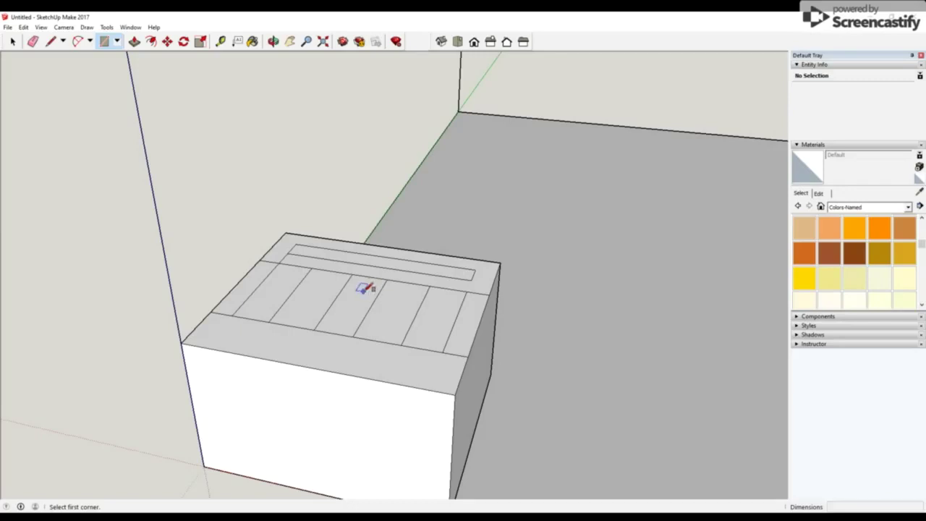
pyautogui.scroll(1, 365, 288)
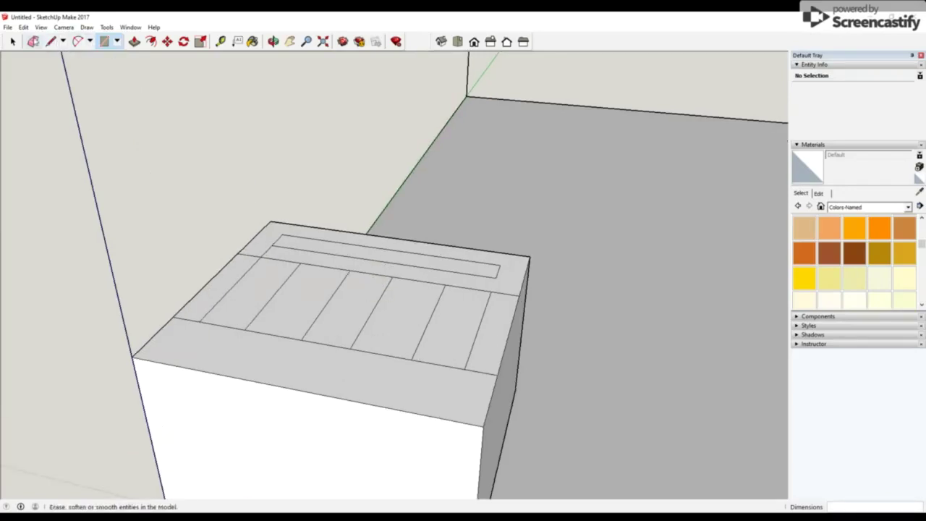
# Erase the extra cross and guide edges, leaving three separate slot rectangles
pyautogui.click(33, 41)
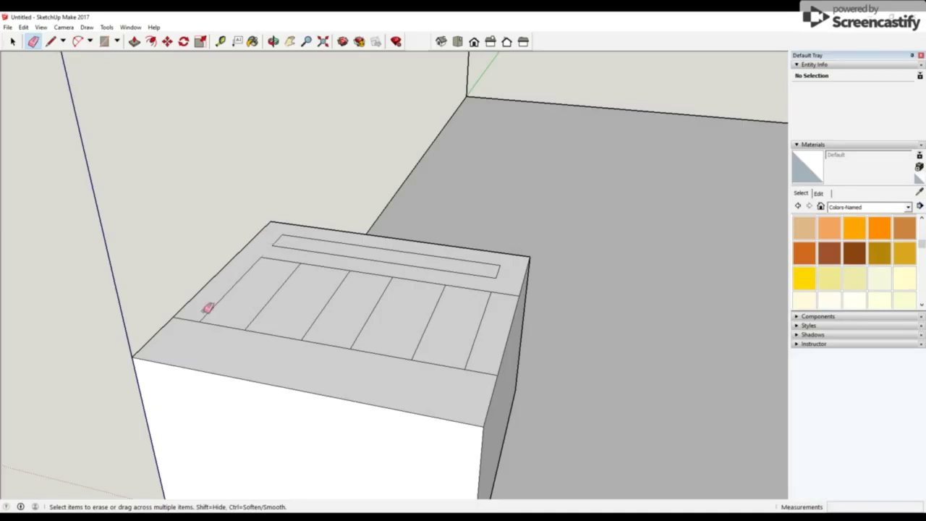
pyautogui.click(194, 317)
pyautogui.click(268, 333)
pyautogui.click(316, 265)
pyautogui.click(429, 282)
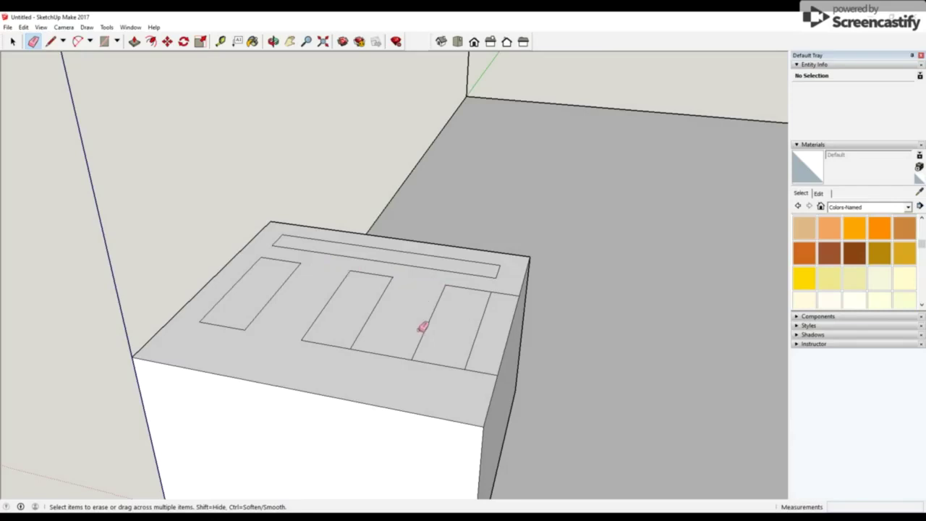
pyautogui.click(395, 356)
pyautogui.click(480, 371)
pyautogui.click(510, 294)
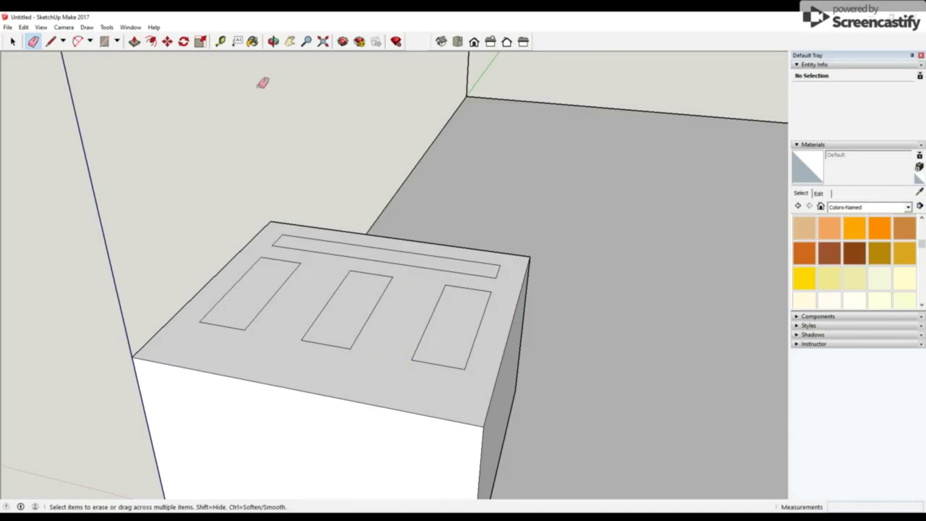
# Push the long slot and the left rectangle 14 mm down into the block
pyautogui.click(135, 41)
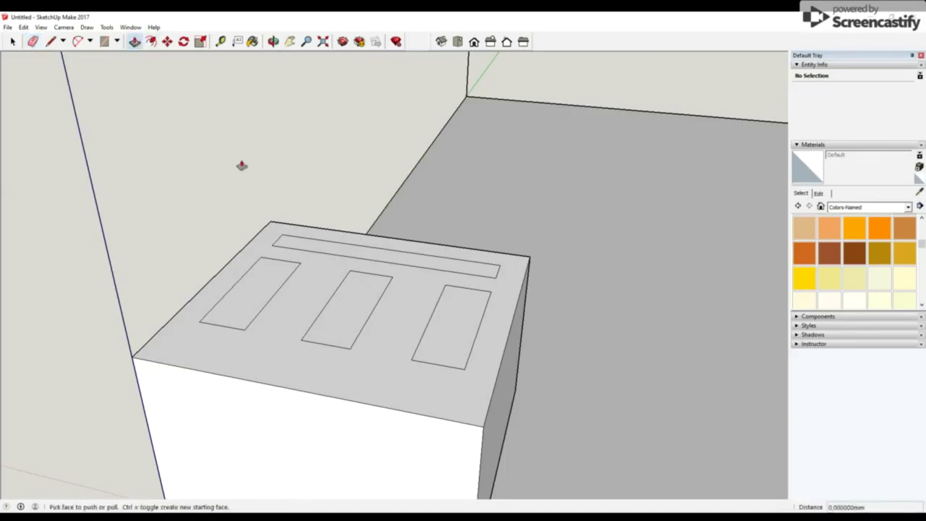
pyautogui.click(353, 253)
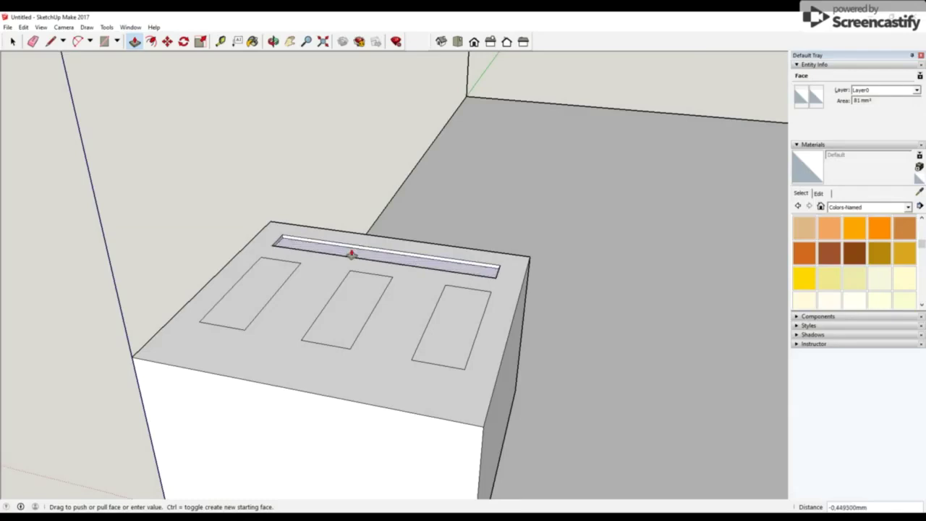
pyautogui.write('14')
pyautogui.press('Return')
pyautogui.click(250, 291)
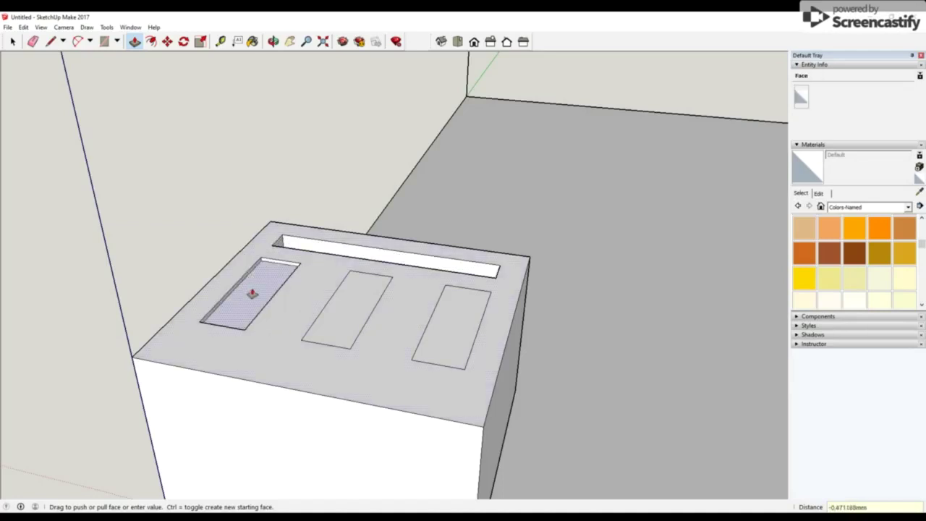
pyautogui.write('14')
pyautogui.press('Return')
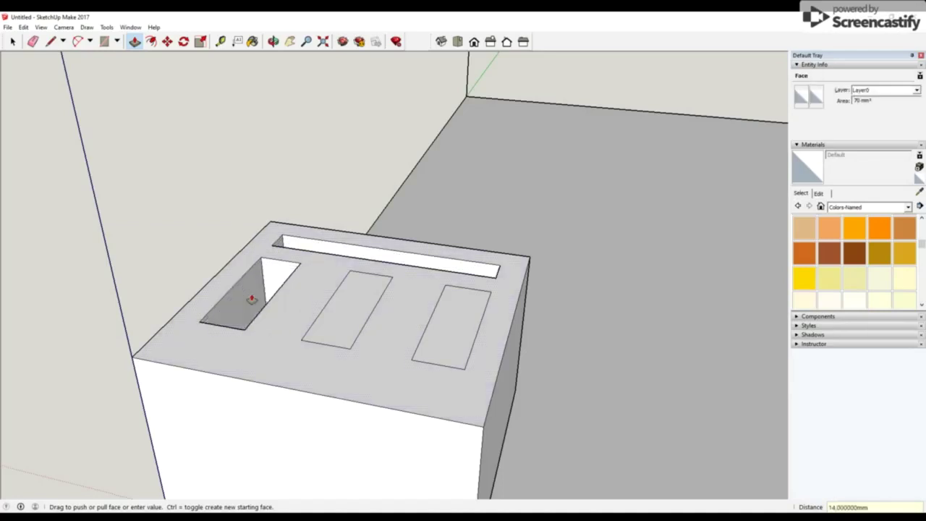
# Push the middle and right rectangles 14 mm deep, then view the box's front
pyautogui.click(337, 311)
pyautogui.write('14')
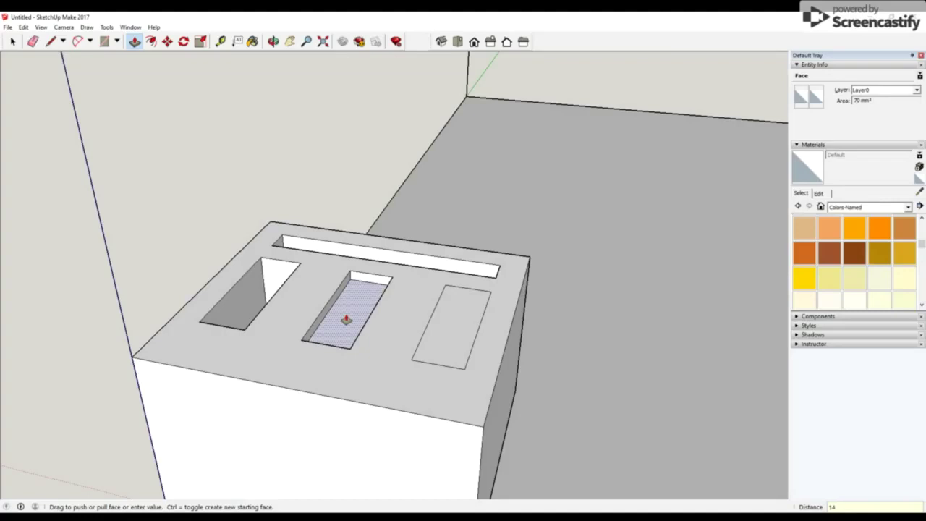
pyautogui.press('Return')
pyautogui.click(429, 335)
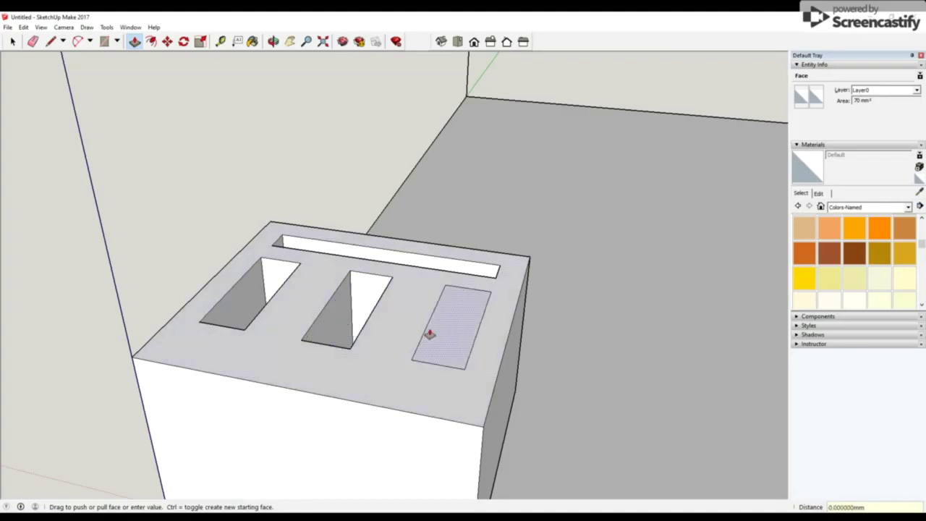
pyautogui.write('14')
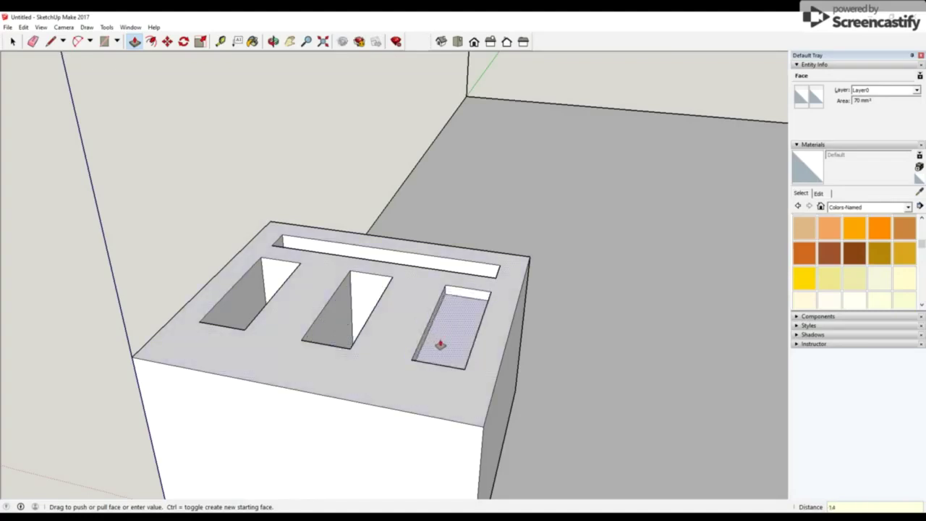
pyautogui.press('Return')
pyautogui.moveTo(569, 357)
pyautogui.mouseDown(button='middle')
pyautogui.moveTo(374, 284)
pyautogui.moveTo(416, 244)
pyautogui.moveTo(420, 255)
pyautogui.mouseUp(button='middle')
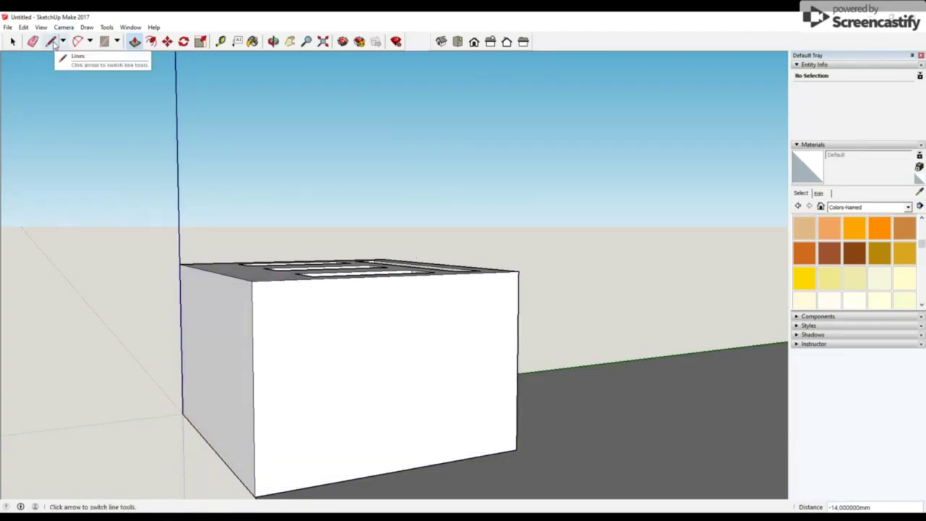
# Draw a short line up the corner edge and a slanted line down the first side face
pyautogui.click(52, 42)
pyautogui.click(257, 492)
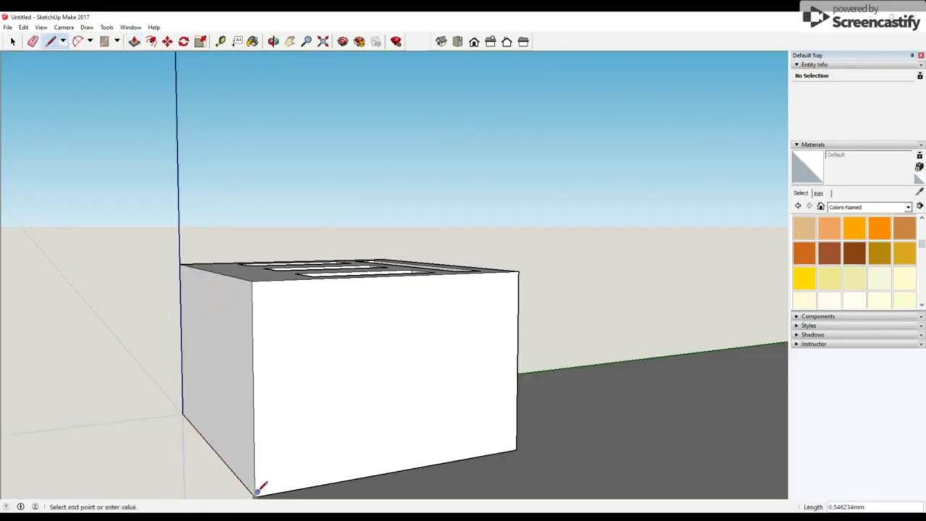
pyautogui.press('Escape')
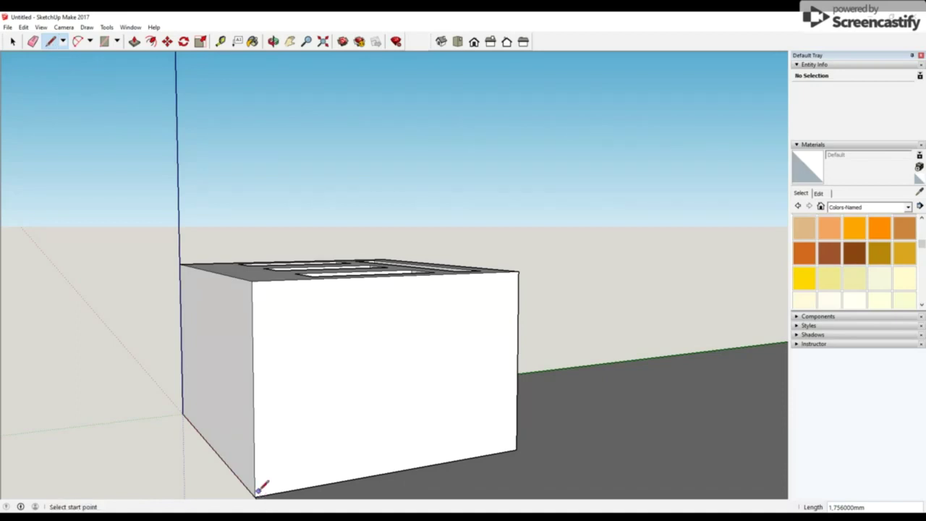
pyautogui.click(256, 494)
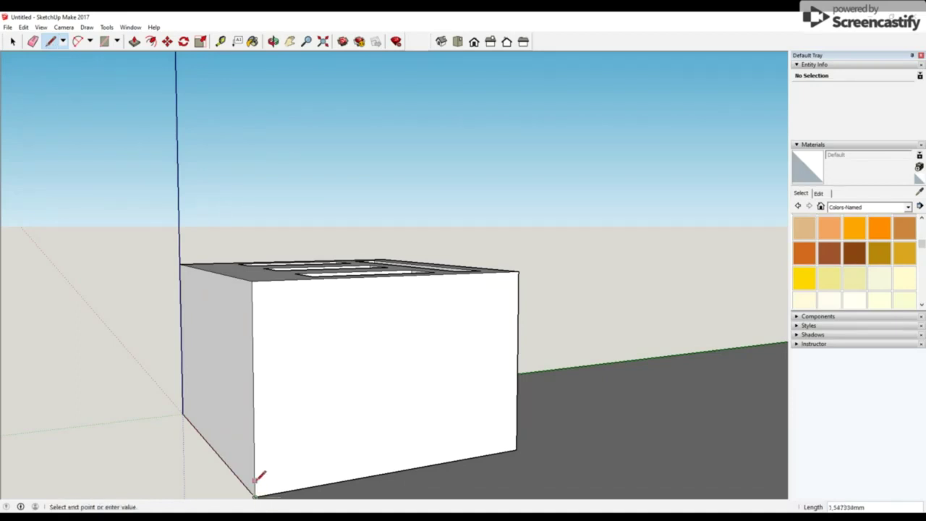
pyautogui.click(255, 465)
pyautogui.write('5')
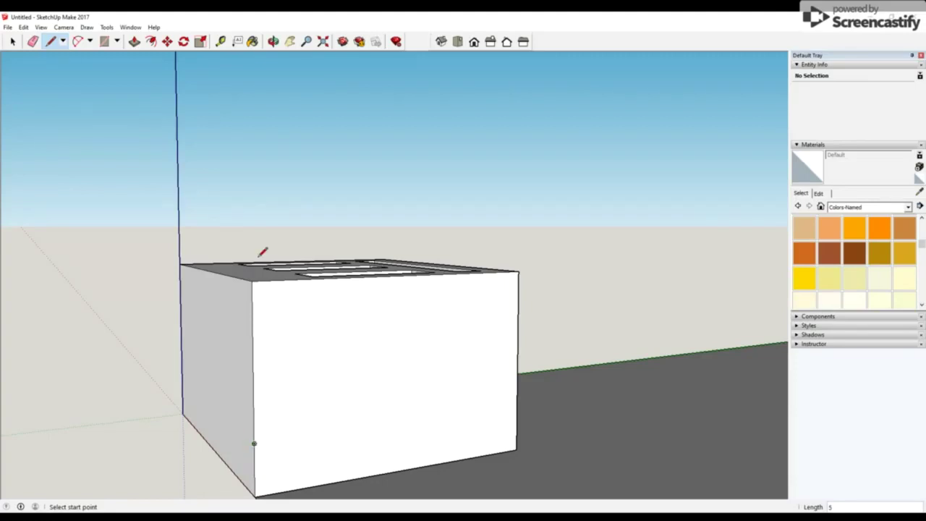
pyautogui.click(253, 281)
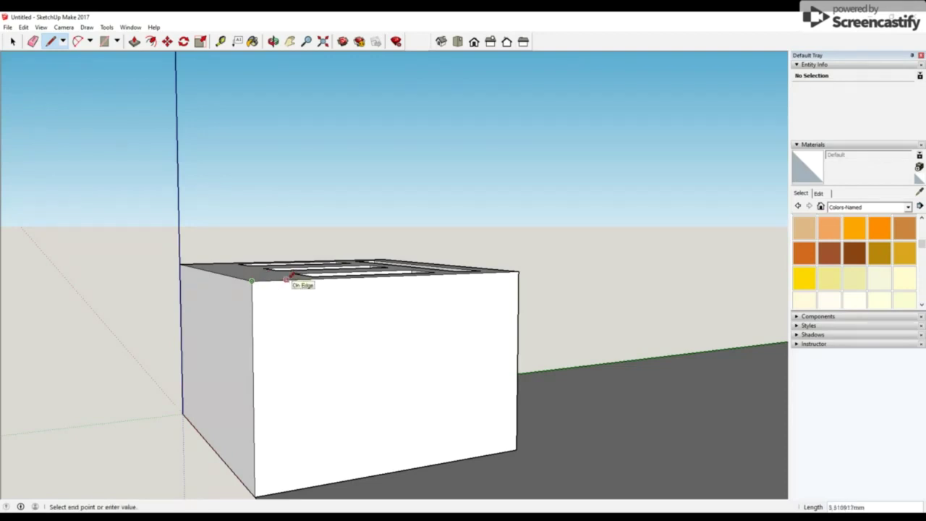
pyautogui.write('5')
pyautogui.press('Escape')
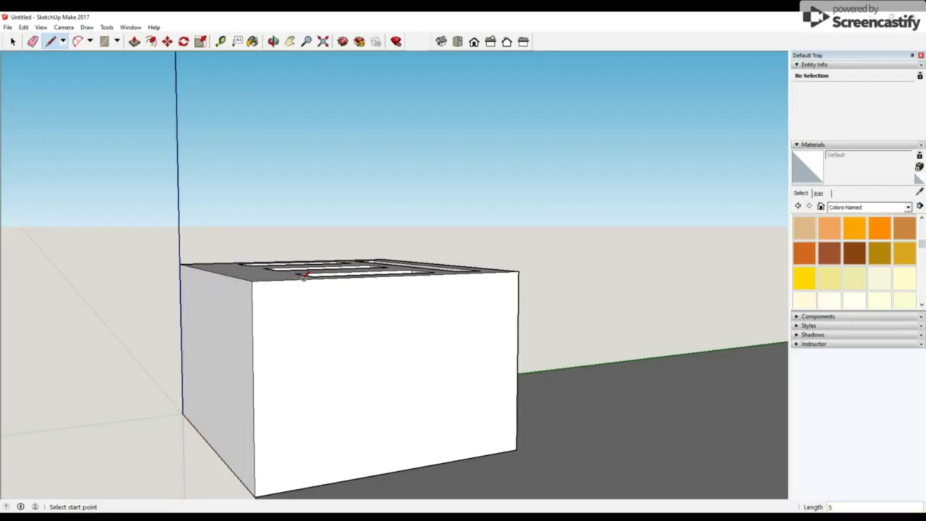
pyautogui.click(304, 278)
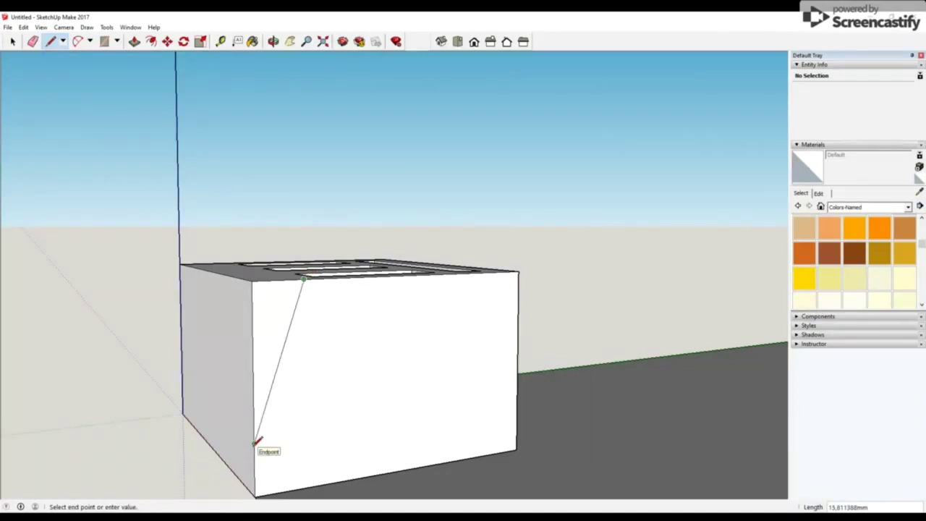
pyautogui.click(256, 440)
# Draw a line across the top face and a slanted line down to the box's bottom edge
pyautogui.moveTo(256, 438)
pyautogui.mouseDown(button='middle')
pyautogui.moveTo(198, 384)
pyautogui.moveTo(206, 388)
pyautogui.mouseUp(button='middle')
pyautogui.scroll(-3, 210, 384)
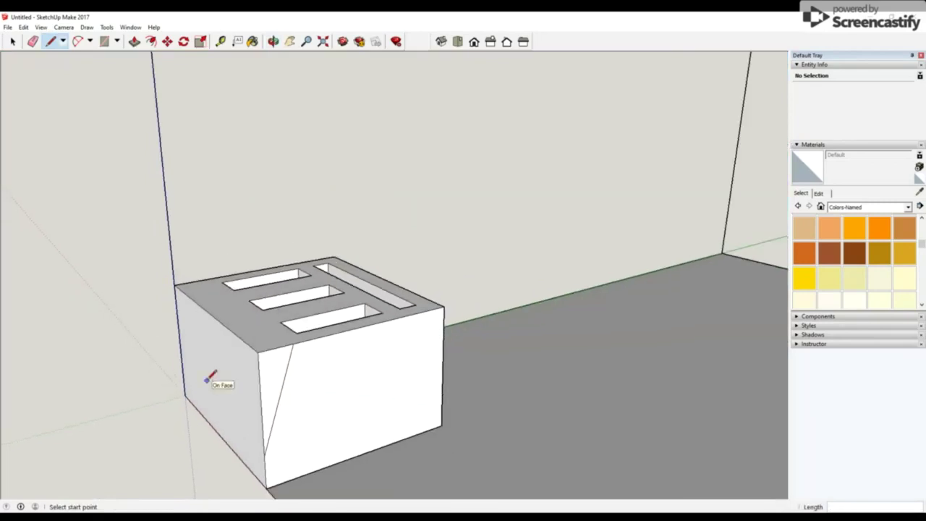
pyautogui.moveTo(166, 345); pyautogui.dragTo(187, 355, button='middle')
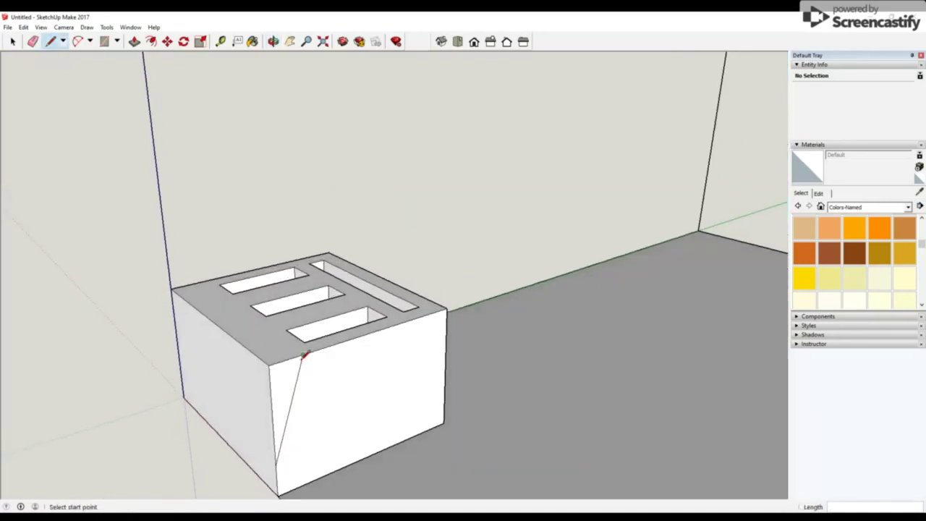
pyautogui.click(302, 354)
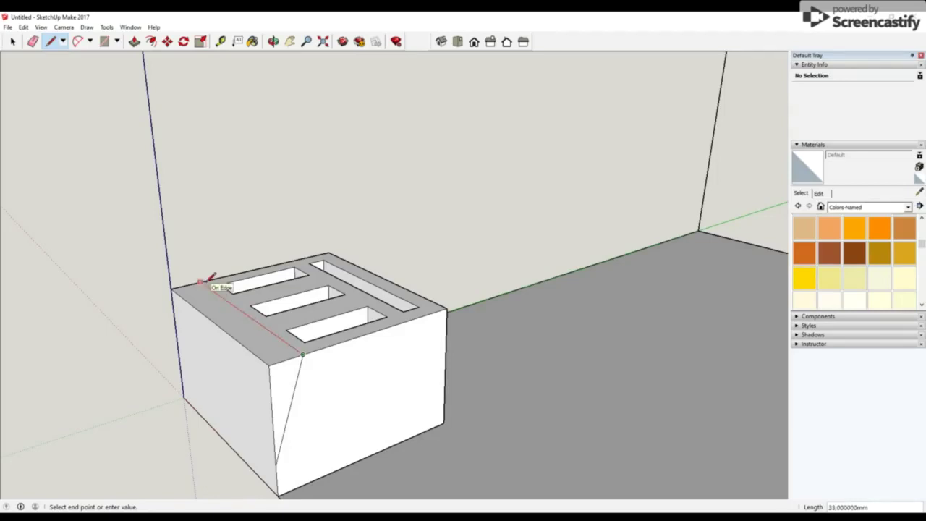
pyautogui.click(208, 279)
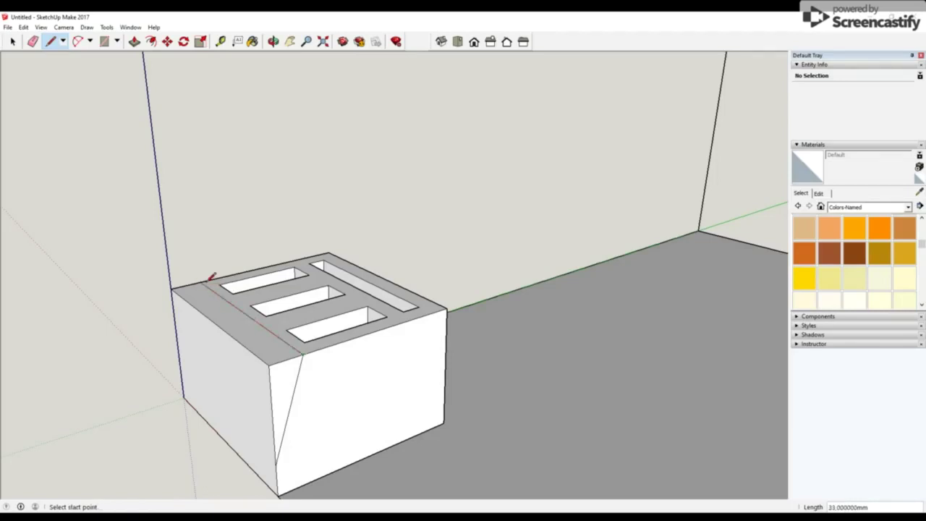
pyautogui.click(275, 464)
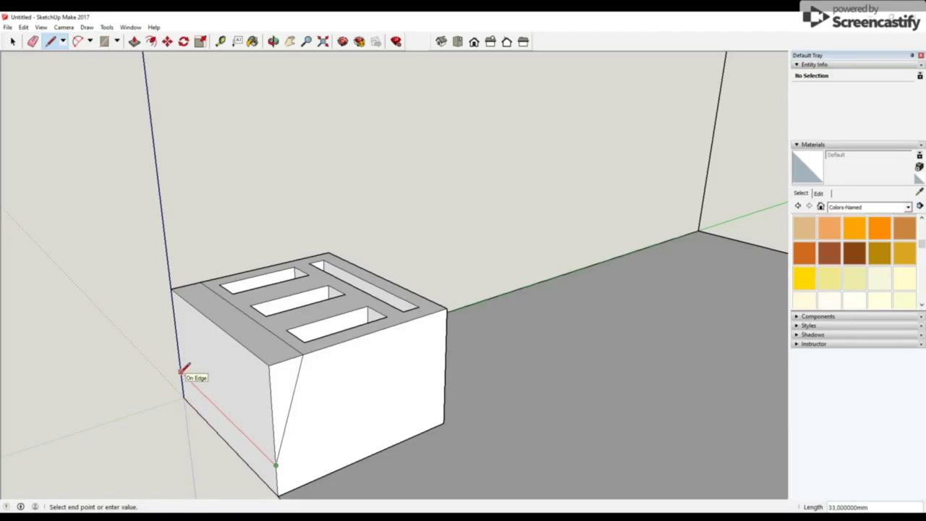
pyautogui.click(181, 373)
# Draw the other side's slanted line from the top front corner down to the base strip
pyautogui.moveTo(135, 359)
pyautogui.mouseDown(button='middle')
pyautogui.moveTo(170, 366)
pyautogui.moveTo(444, 326)
pyautogui.moveTo(569, 325)
pyautogui.moveTo(302, 347)
pyautogui.moveTo(314, 296)
pyautogui.moveTo(413, 293)
pyautogui.mouseUp(button='middle')
pyautogui.click(458, 338)
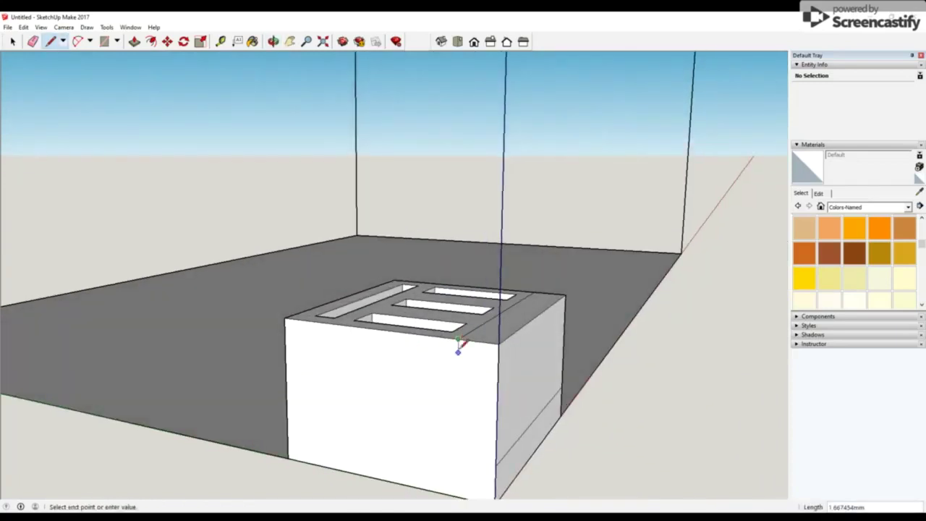
pyautogui.click(498, 458)
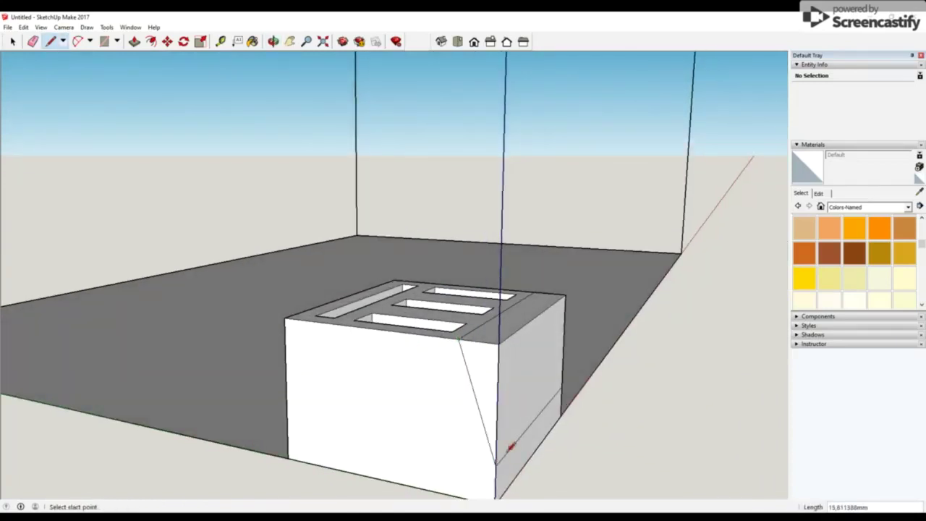
pyautogui.moveTo(624, 373)
pyautogui.mouseDown(button='middle')
pyautogui.moveTo(330, 361)
pyautogui.moveTo(212, 394)
pyautogui.moveTo(203, 386)
pyautogui.mouseUp(button='middle')
pyautogui.moveTo(310, 304)
pyautogui.mouseDown(button='middle')
pyautogui.moveTo(243, 325)
pyautogui.moveTo(304, 386)
pyautogui.mouseUp(button='middle')
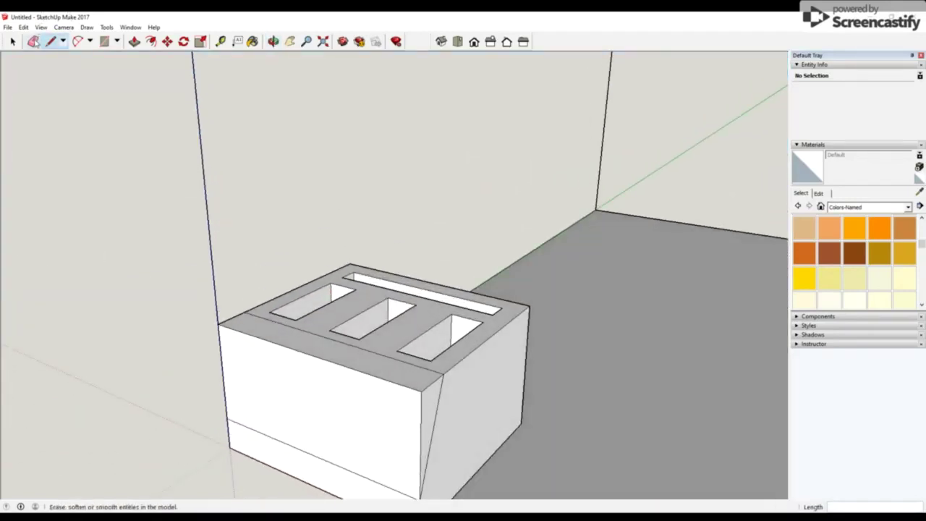
# Erase the front top edge, the old right-front edge and the thin sliver face to leave one sloped front
pyautogui.click(33, 41)
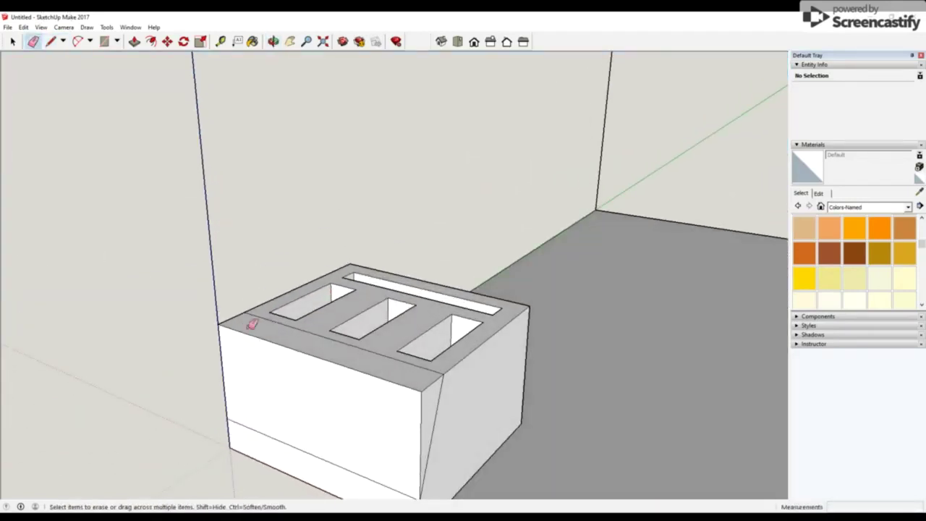
pyautogui.click(286, 345)
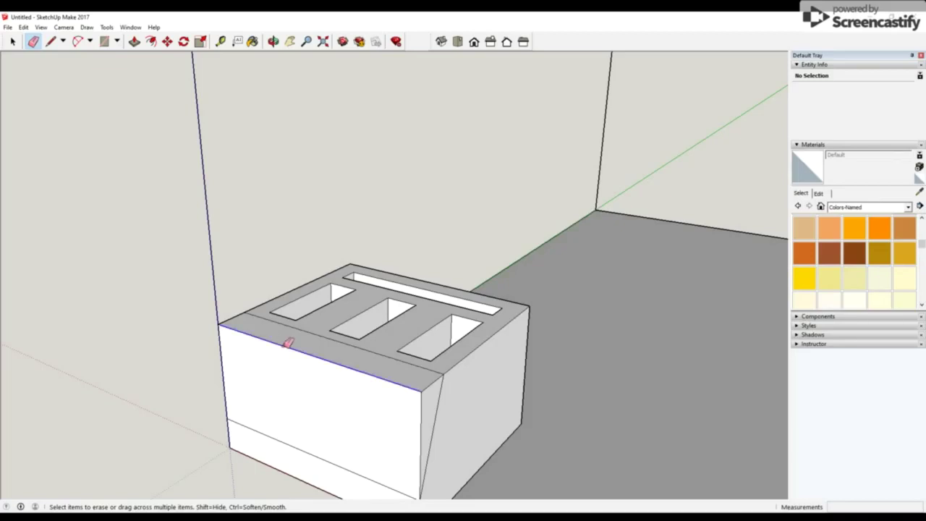
pyautogui.click(426, 417)
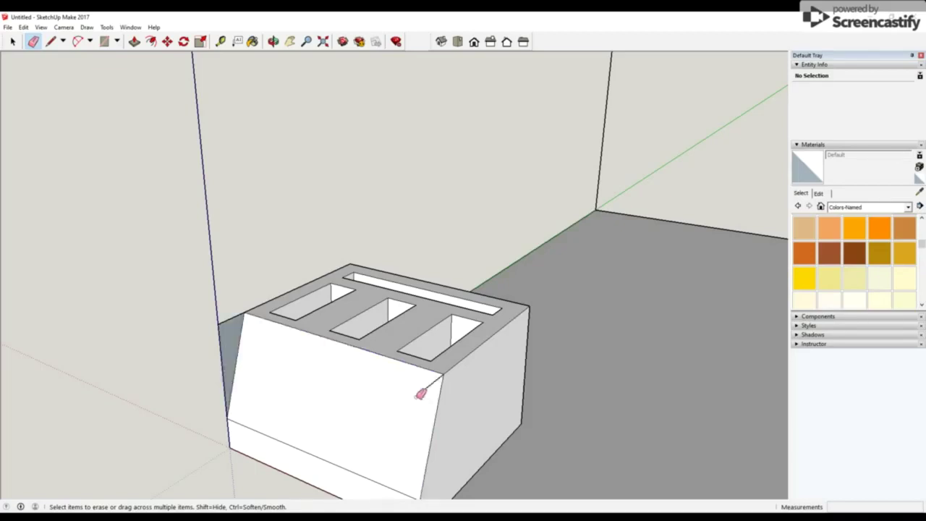
pyautogui.click(235, 318)
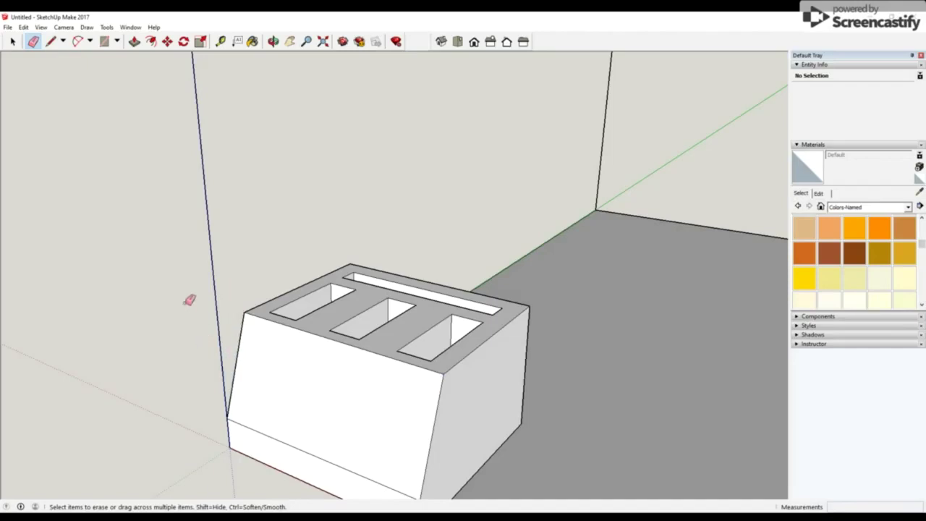
pyautogui.moveTo(211, 267); pyautogui.dragTo(378, 272, button='middle')
pyautogui.moveTo(238, 283)
pyautogui.mouseDown(button='middle')
pyautogui.moveTo(279, 271)
pyautogui.moveTo(463, 286)
pyautogui.mouseUp(button='middle')
pyautogui.moveTo(283, 324); pyautogui.dragTo(446, 330, button='middle')
# Paint the box's front, left, top, base strip and right faces with Colors-Named Chocolate
pyautogui.click(799, 205)
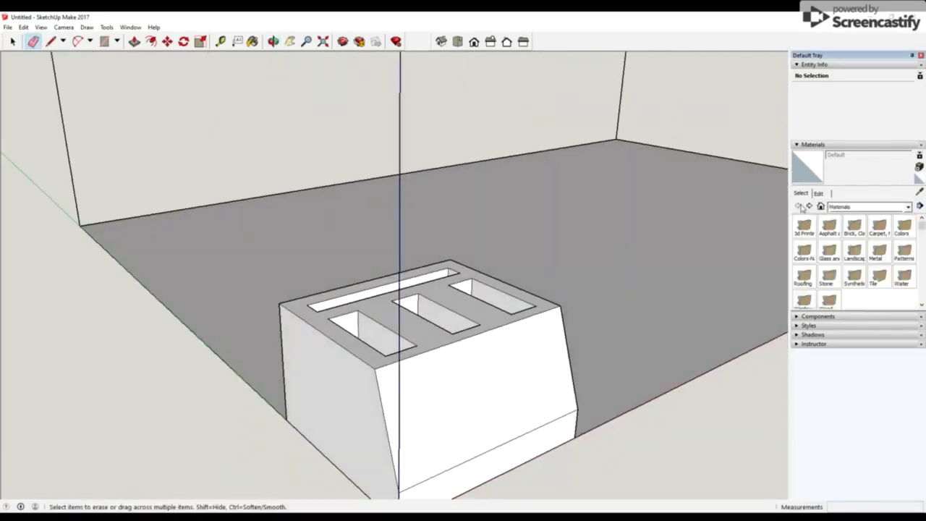
pyautogui.click(803, 250)
pyautogui.scroll(-3, 851, 274)
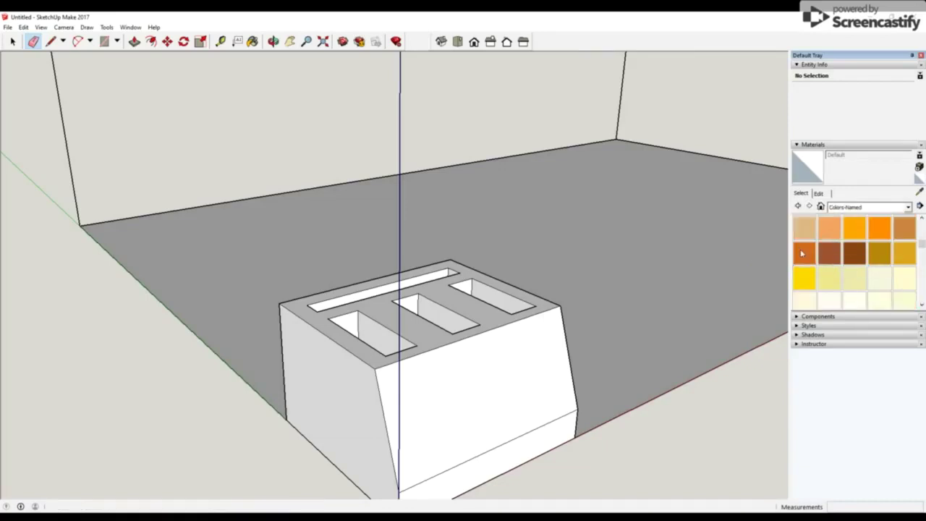
pyautogui.click(804, 253)
pyautogui.click(434, 384)
pyautogui.click(340, 398)
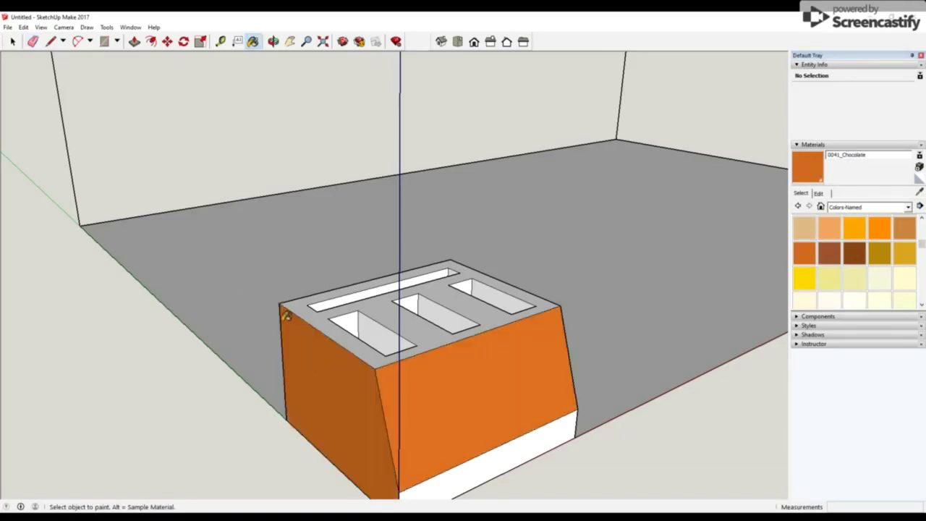
pyautogui.click(311, 316)
pyautogui.click(532, 463)
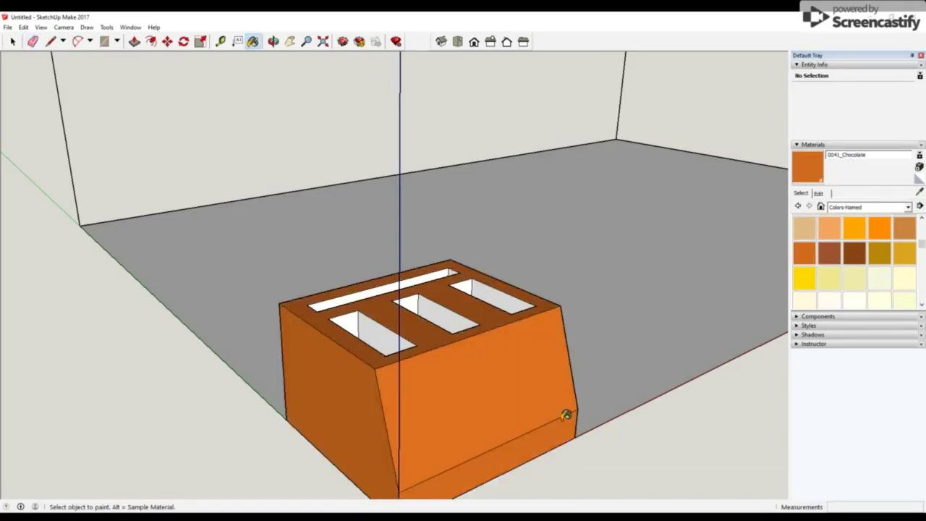
pyautogui.moveTo(565, 415)
pyautogui.mouseDown(button='middle')
pyautogui.moveTo(492, 371)
pyautogui.moveTo(420, 382)
pyautogui.mouseUp(button='middle')
pyautogui.click(470, 391)
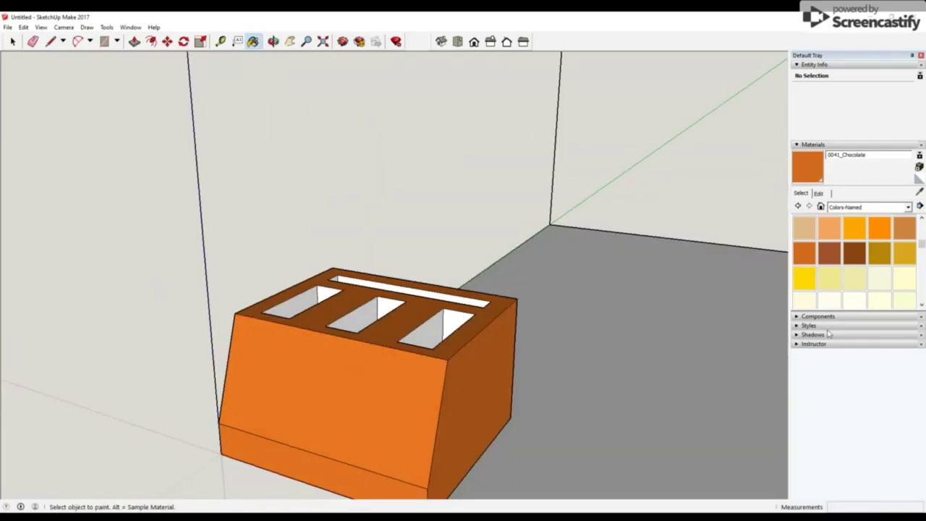
# Paint the inner faces of the third, long back, middle and first slots with 0046_Gold
pyautogui.click(804, 279)
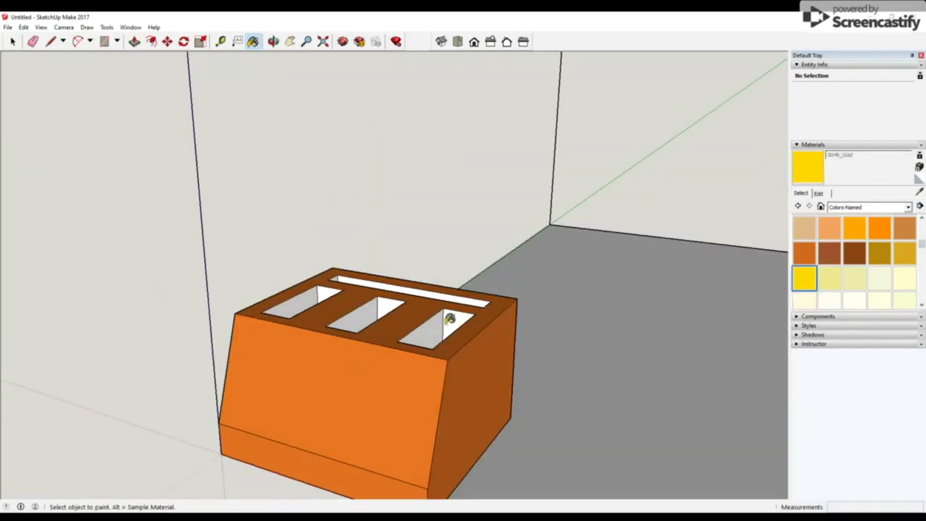
pyautogui.click(437, 321)
pyautogui.click(454, 318)
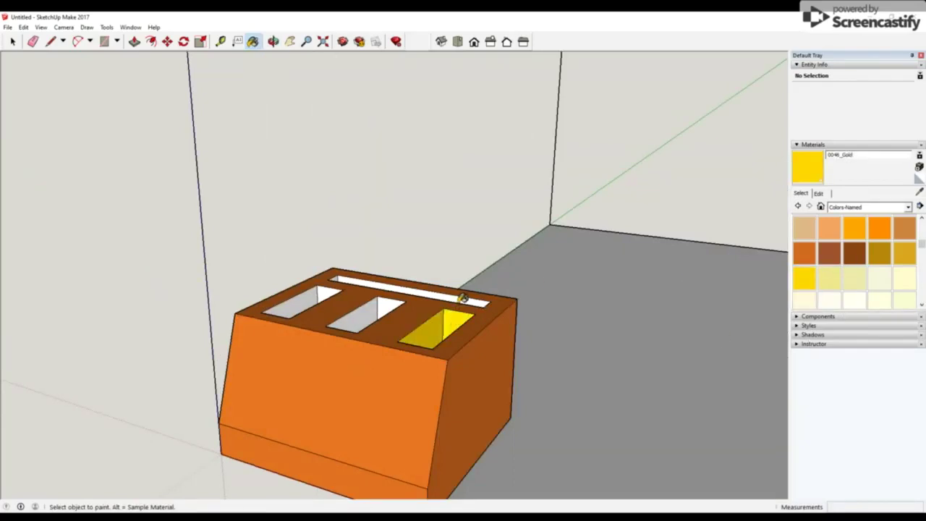
pyautogui.click(463, 297)
pyautogui.click(367, 313)
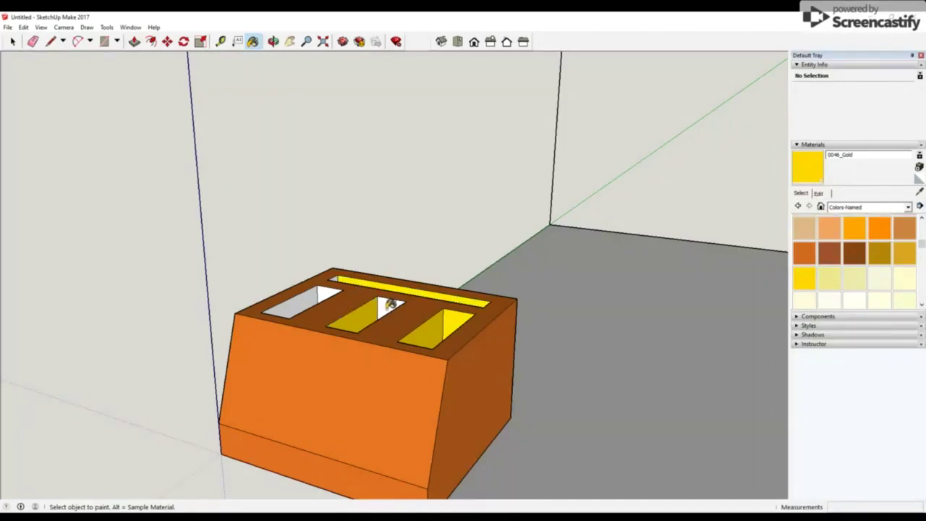
pyautogui.click(304, 300)
# From a top-down view, paint the remaining inner walls of the long, top, middle and bottom slots Gold
pyautogui.moveTo(333, 293)
pyautogui.mouseDown(button='middle')
pyautogui.moveTo(546, 351)
pyautogui.moveTo(489, 372)
pyautogui.moveTo(552, 327)
pyautogui.moveTo(458, 325)
pyautogui.moveTo(269, 351)
pyautogui.moveTo(318, 215)
pyautogui.moveTo(368, 236)
pyautogui.moveTo(405, 201)
pyautogui.moveTo(214, 209)
pyautogui.mouseUp(button='middle')
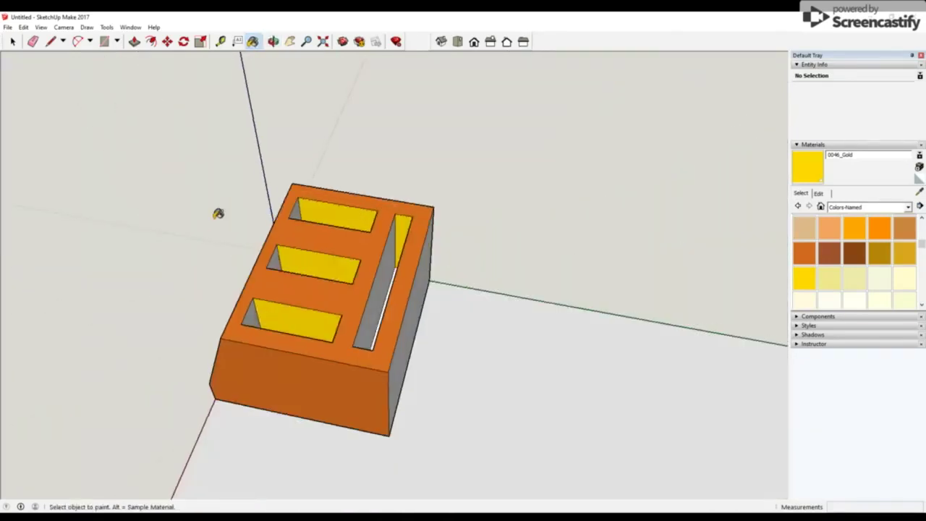
pyautogui.moveTo(454, 165); pyautogui.dragTo(435, 183, button='middle')
pyautogui.click(390, 242)
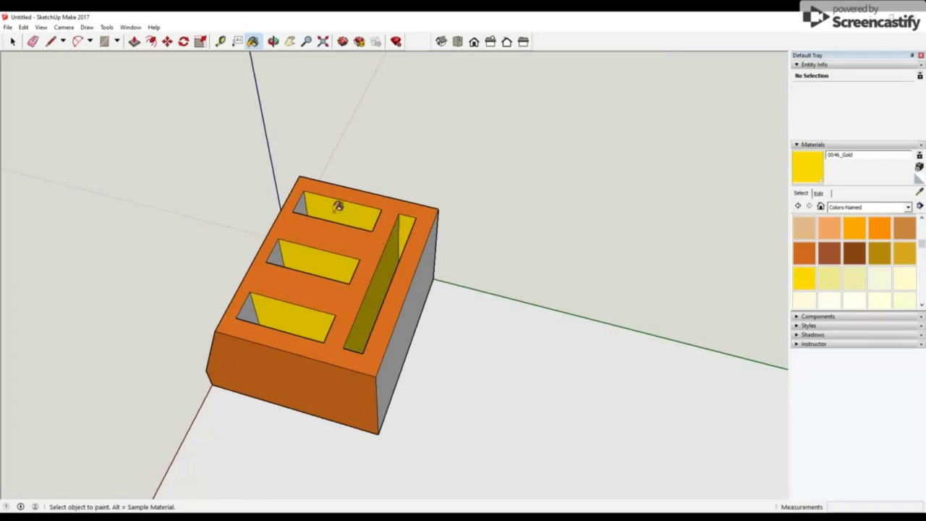
pyautogui.click(307, 203)
pyautogui.click(279, 249)
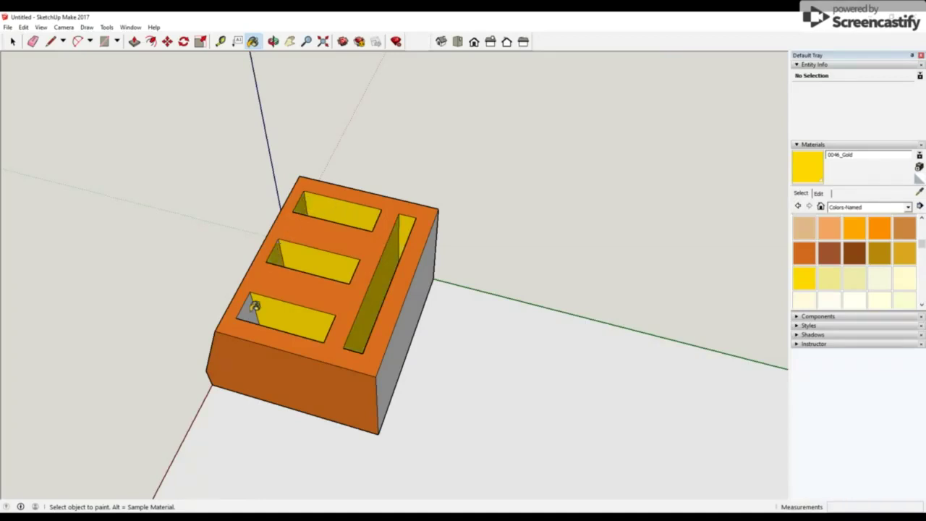
pyautogui.click(249, 306)
# Paint the remaining grey right side face Chocolate orange and return to a front view
pyautogui.moveTo(571, 311)
pyautogui.mouseDown(button='middle')
pyautogui.moveTo(526, 249)
pyautogui.moveTo(536, 223)
pyautogui.mouseUp(button='middle')
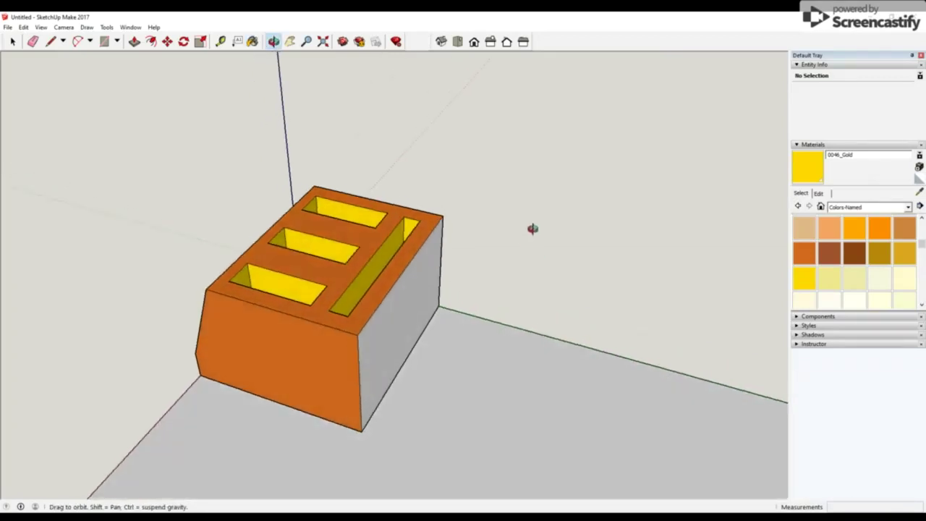
pyautogui.click(805, 252)
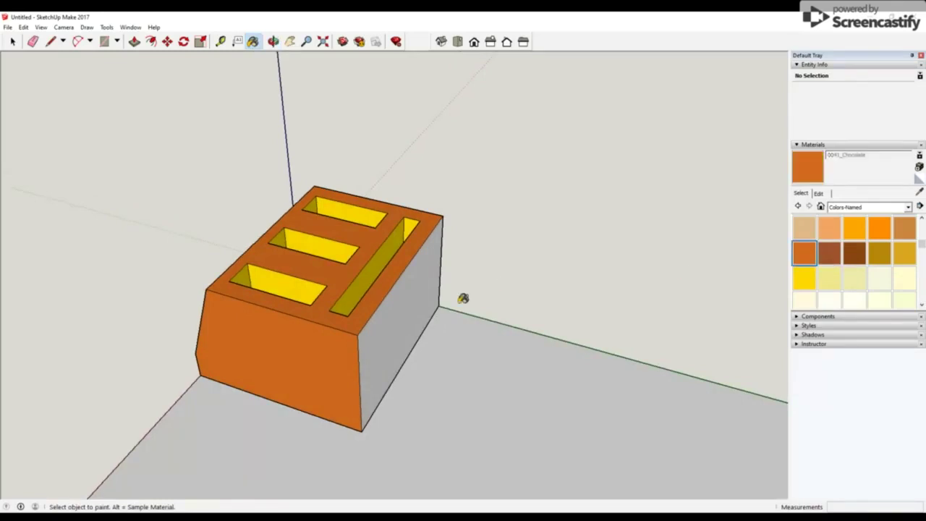
pyautogui.click(408, 310)
pyautogui.moveTo(168, 318); pyautogui.dragTo(345, 236, button='middle')
pyautogui.moveTo(624, 177)
pyautogui.mouseDown()
pyautogui.moveTo(217, 227)
pyautogui.moveTo(488, 182)
pyautogui.moveTo(393, 180)
pyautogui.moveTo(407, 200)
pyautogui.moveTo(405, 275)
pyautogui.mouseUp()
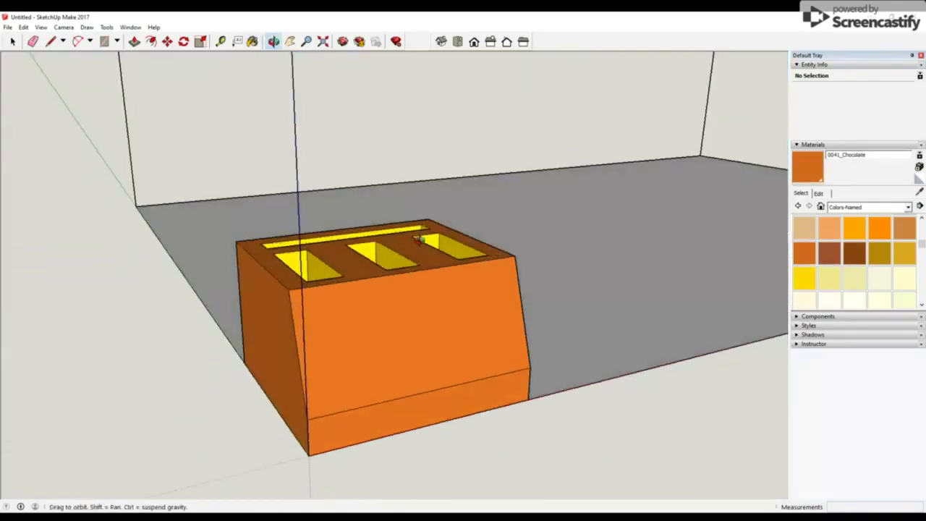
pyautogui.press('b')
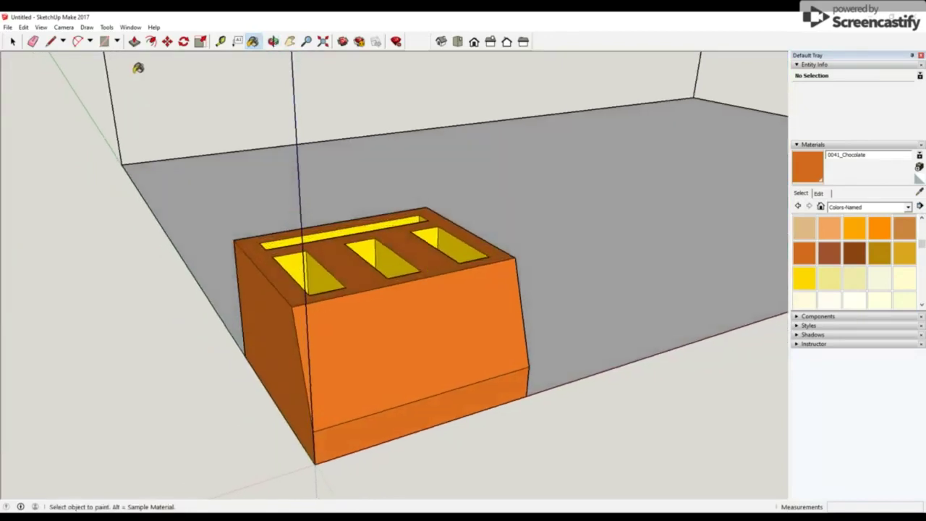
# Create 3D Text reading 'USB' and place it on the box's slanted front face
pyautogui.click(109, 28)
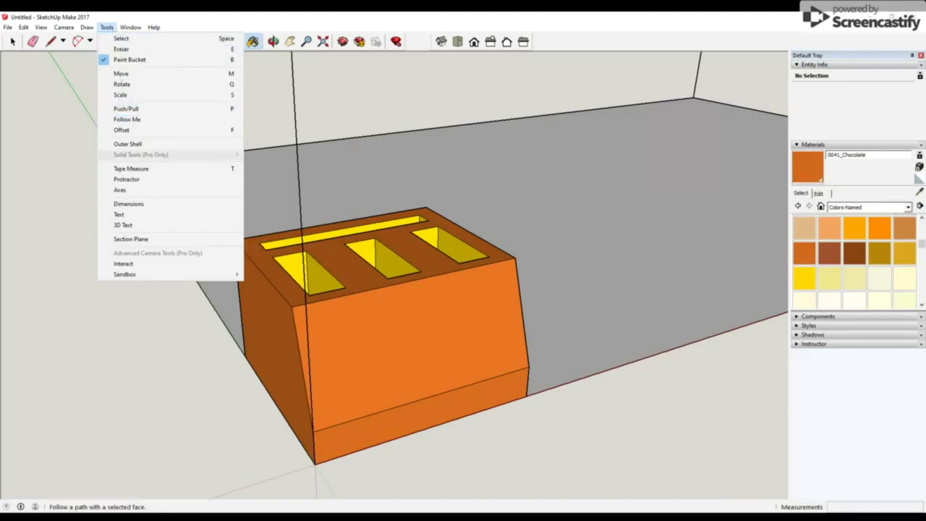
pyautogui.click(133, 226)
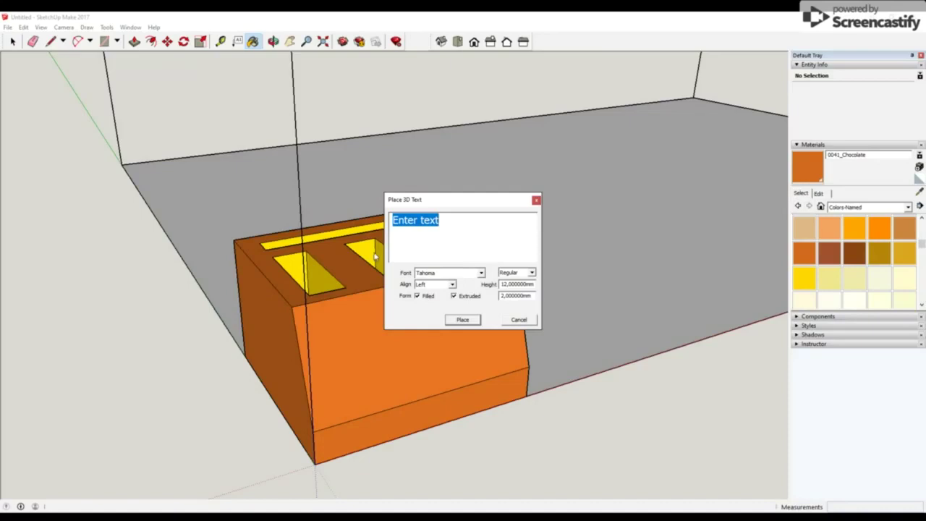
pyautogui.write('USB')
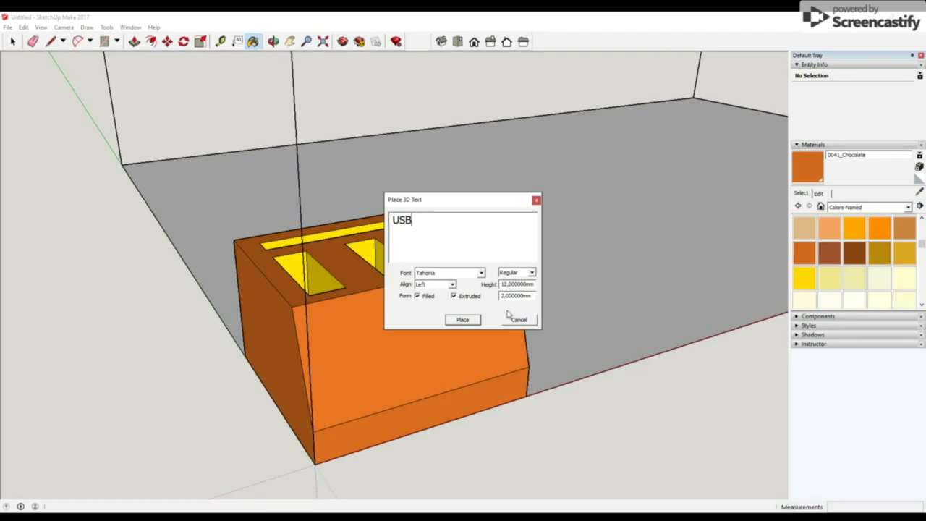
pyautogui.click(472, 321)
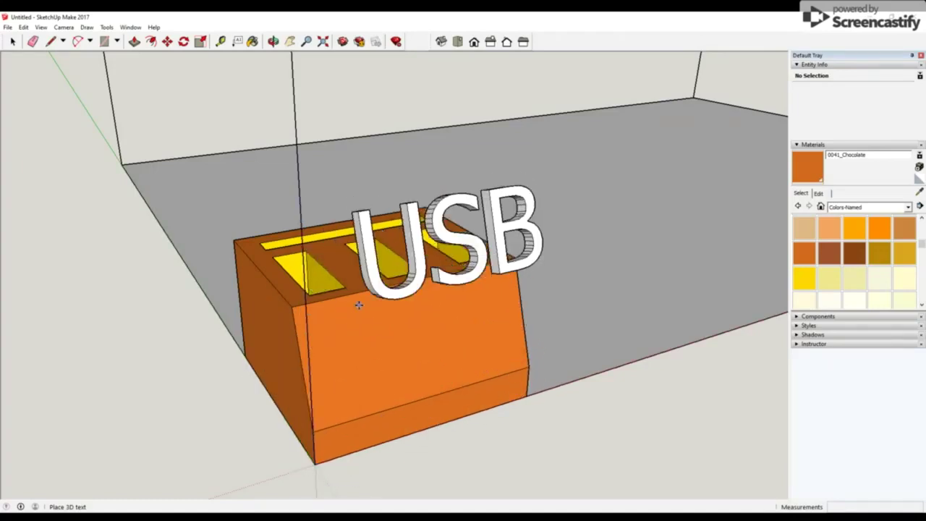
pyautogui.click(329, 407)
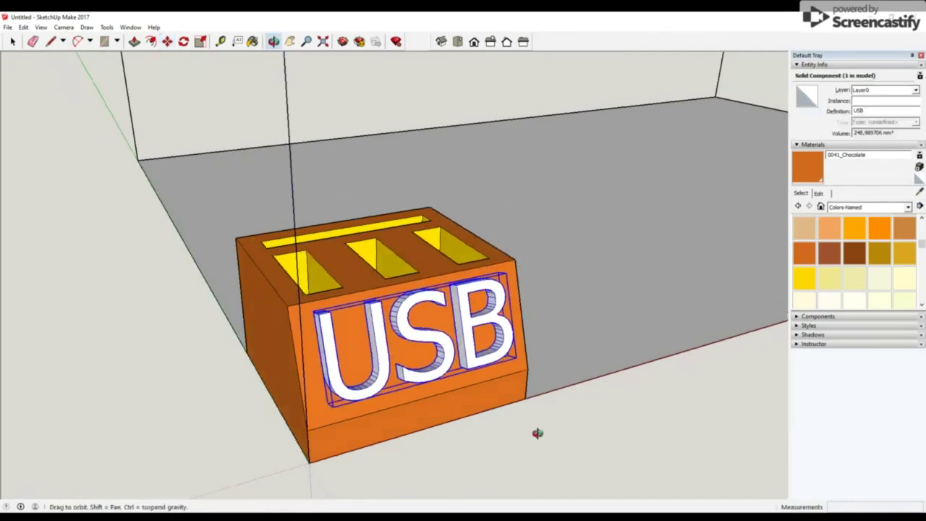
# Paint the raised USB letters with 0058_Olive and orbit to view the lettered face
pyautogui.moveTo(538, 434)
pyautogui.mouseDown(button='middle')
pyautogui.moveTo(403, 421)
pyautogui.moveTo(487, 405)
pyautogui.mouseUp(button='middle')
pyautogui.press('m')
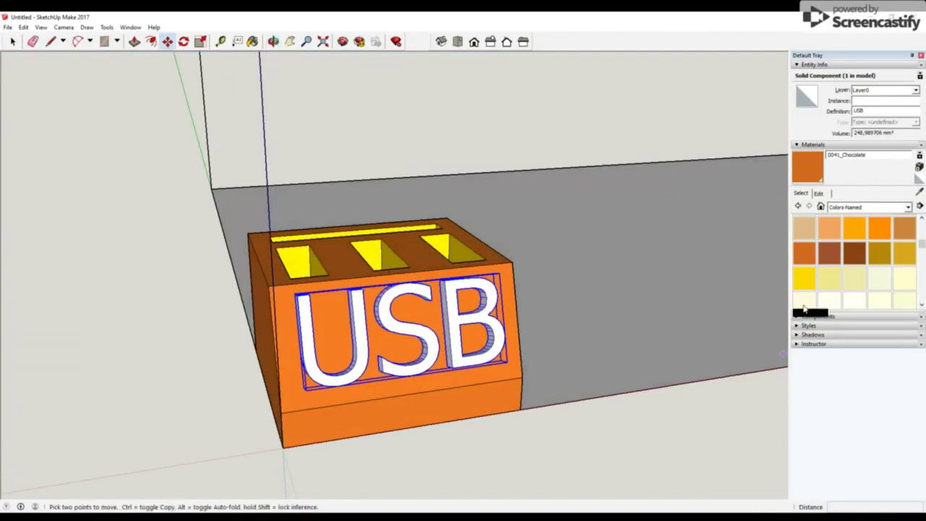
pyautogui.scroll(-3, 905, 283)
pyautogui.scroll(1, 904, 282)
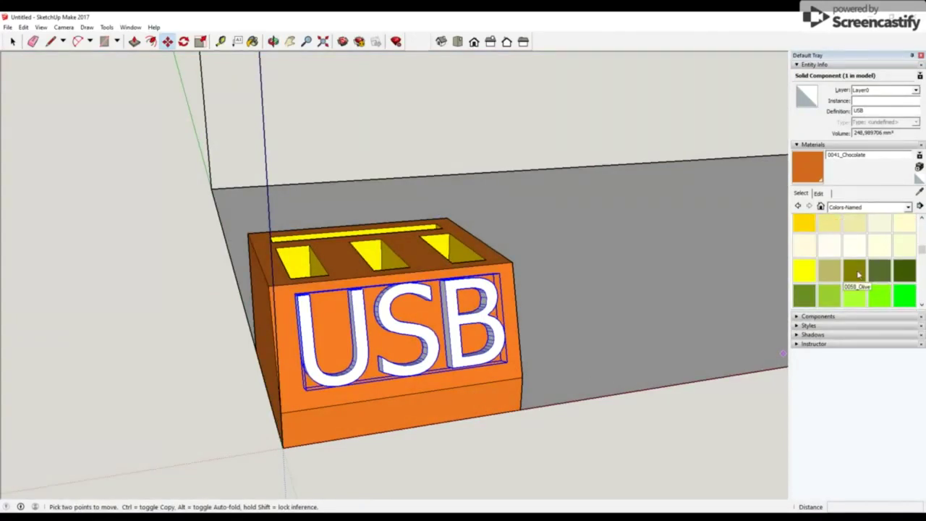
pyautogui.click(854, 271)
pyautogui.click(499, 349)
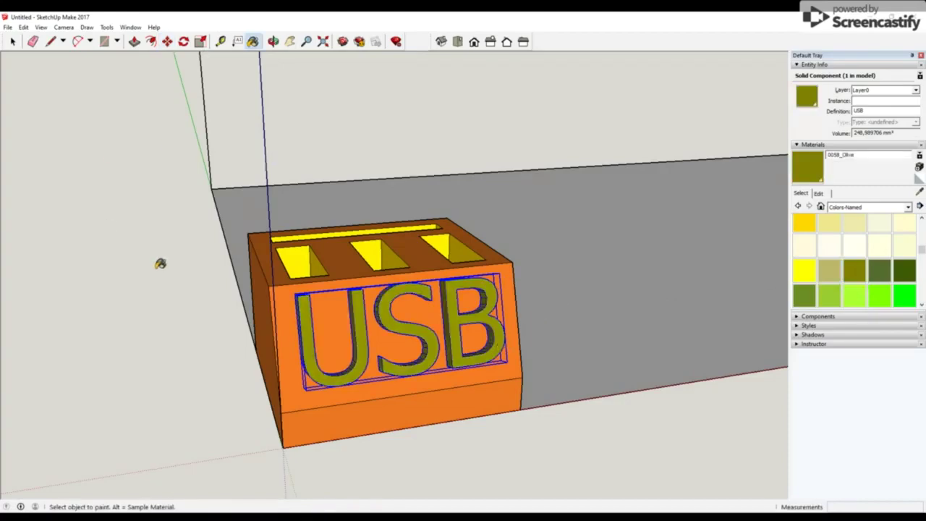
pyautogui.moveTo(160, 264)
pyautogui.mouseDown(button='middle')
pyautogui.moveTo(546, 252)
pyautogui.moveTo(491, 203)
pyautogui.moveTo(317, 219)
pyautogui.moveTo(424, 222)
pyautogui.moveTo(534, 204)
pyautogui.mouseUp(button='middle')
pyautogui.moveTo(154, 281); pyautogui.dragTo(119, 294, button='middle')
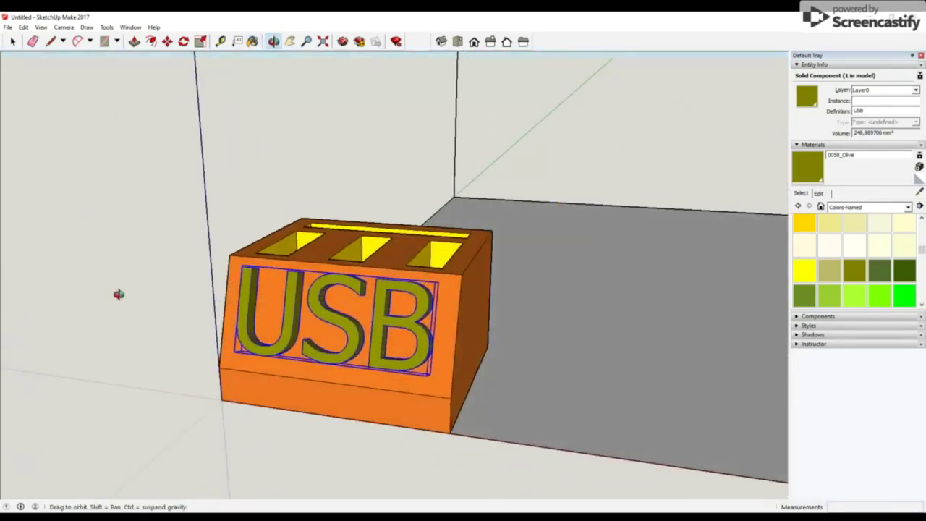
pyautogui.moveTo(119, 293)
pyautogui.mouseDown()
pyautogui.moveTo(434, 231)
pyautogui.moveTo(456, 269)
pyautogui.moveTo(427, 239)
pyautogui.mouseUp()
# Float the Views toolbar and check the model in Top, Front, Right, Left, Back and Iso views
pyautogui.press('b')
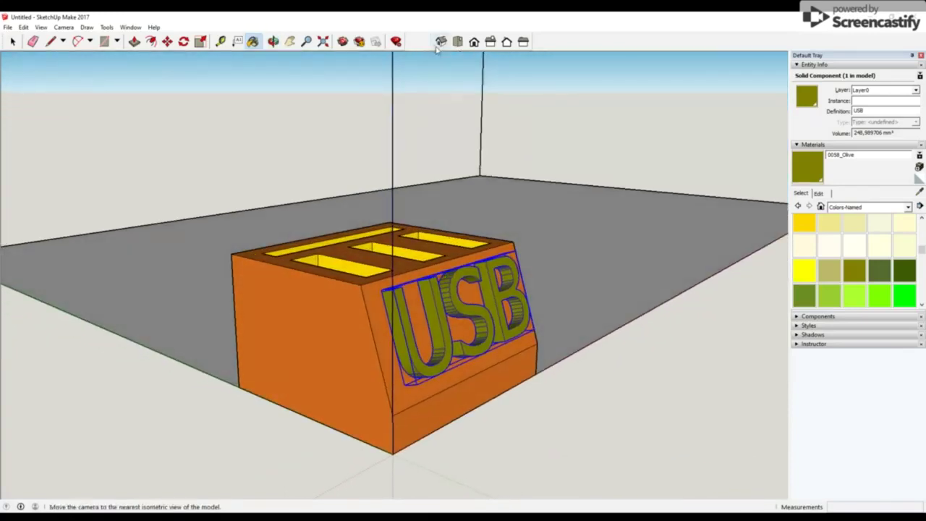
pyautogui.moveTo(430, 44); pyautogui.dragTo(427, 109)
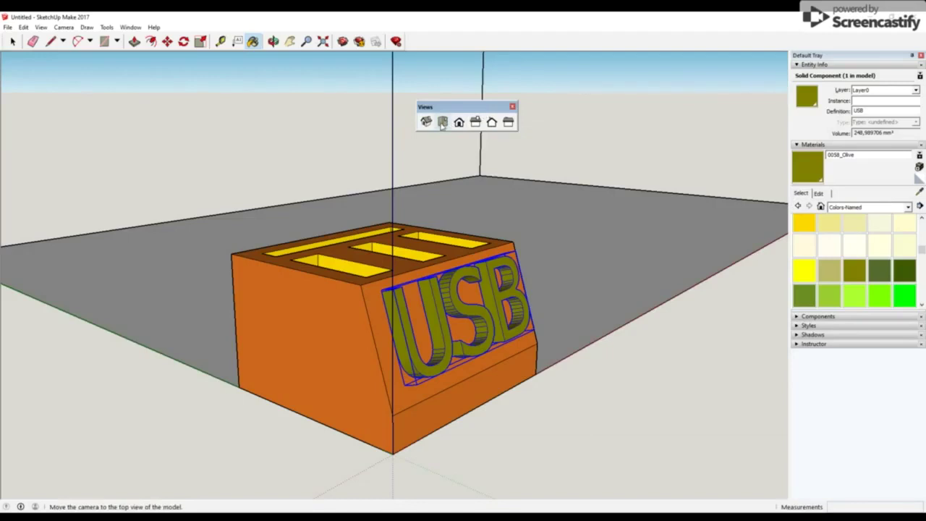
pyautogui.click(442, 123)
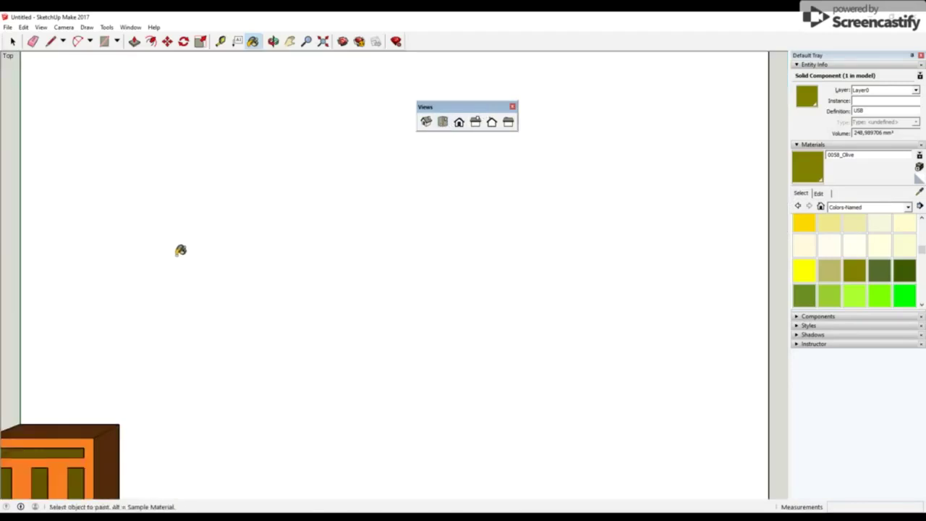
pyautogui.moveTo(180, 250)
pyautogui.mouseDown(button='middle')
pyautogui.moveTo(300, 193)
pyautogui.moveTo(411, 155)
pyautogui.mouseUp(button='middle')
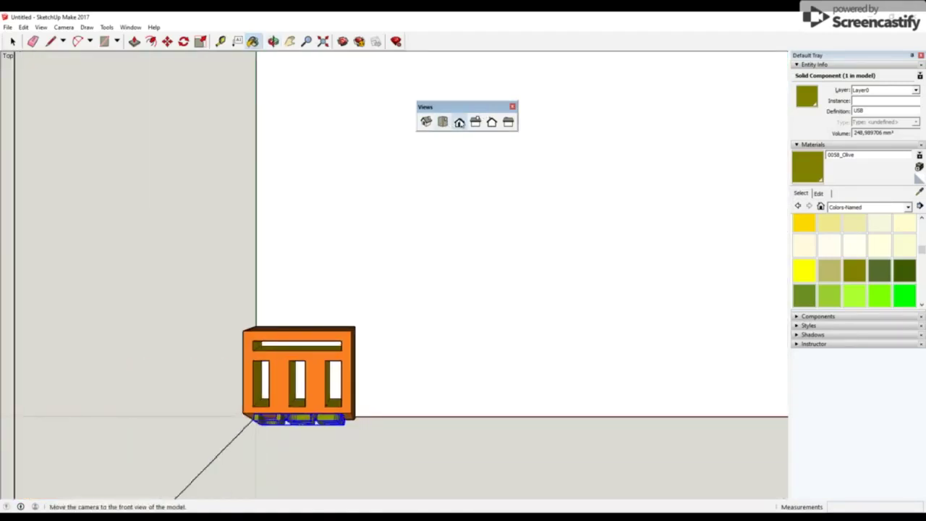
pyautogui.click(460, 122)
pyautogui.click(476, 123)
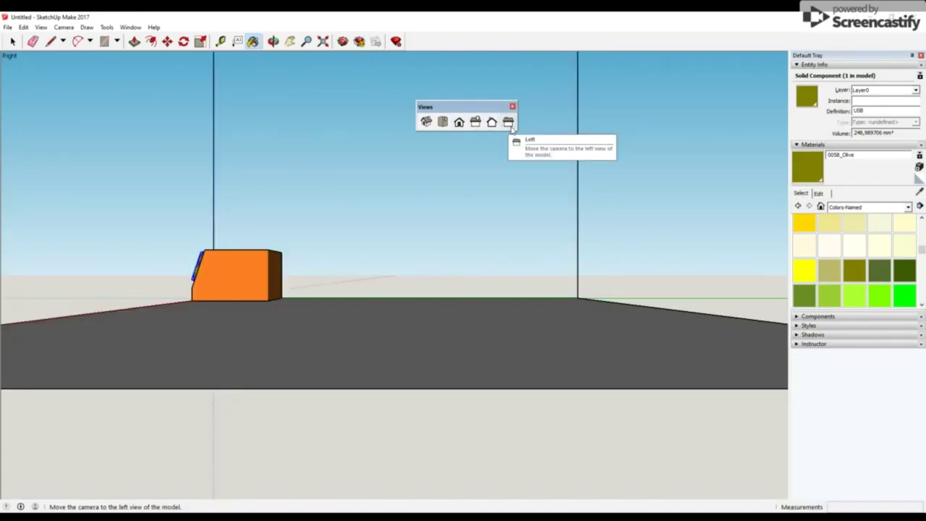
pyautogui.click(509, 124)
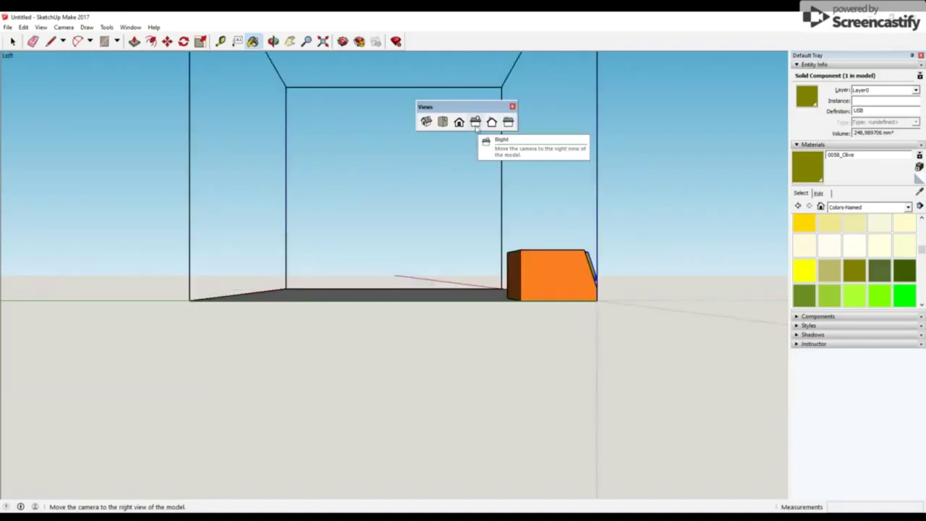
pyautogui.click(475, 122)
pyautogui.click(492, 123)
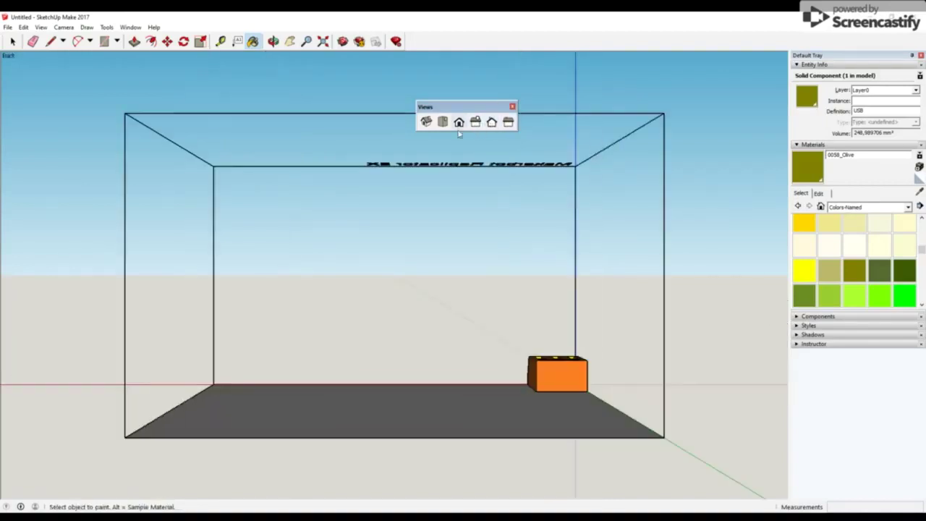
pyautogui.click(426, 121)
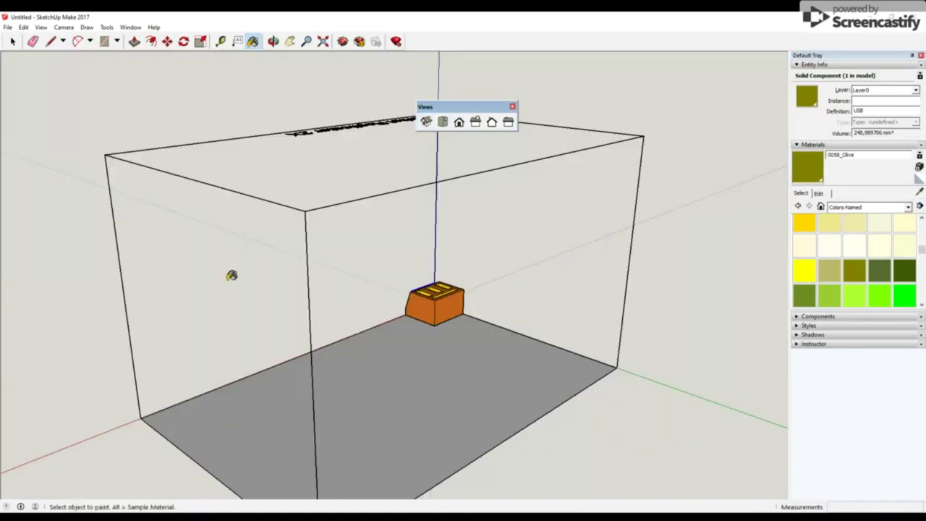
# Orbit back to the USB face and close the floating Views toolbar
pyautogui.moveTo(217, 275)
pyautogui.mouseDown(button='middle')
pyautogui.moveTo(584, 280)
pyautogui.moveTo(348, 246)
pyautogui.mouseUp(button='middle')
pyautogui.press('b')
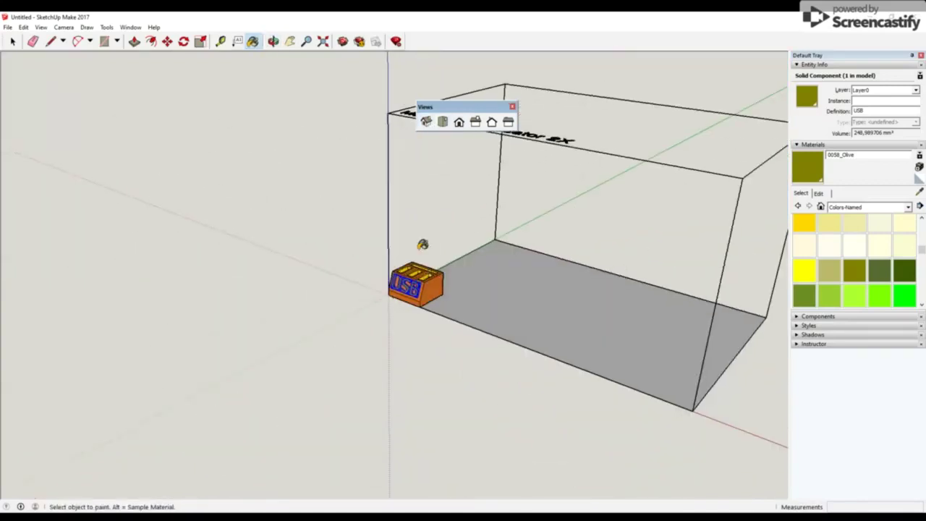
pyautogui.scroll(4, 422, 243)
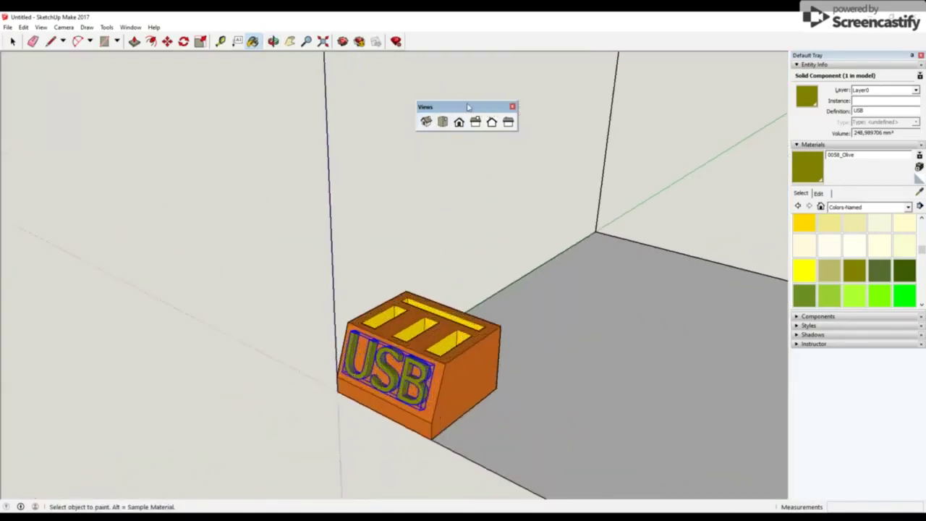
pyautogui.moveTo(468, 107); pyautogui.dragTo(392, 96)
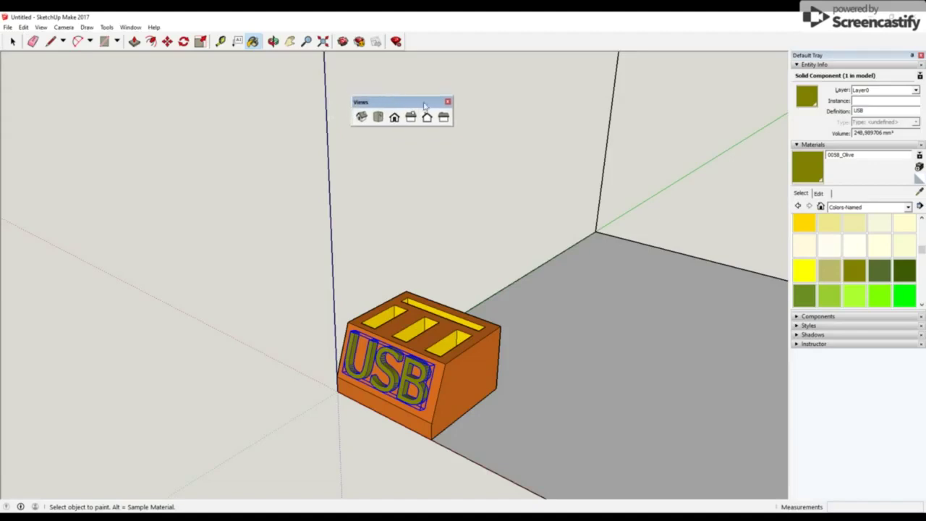
pyautogui.click(448, 102)
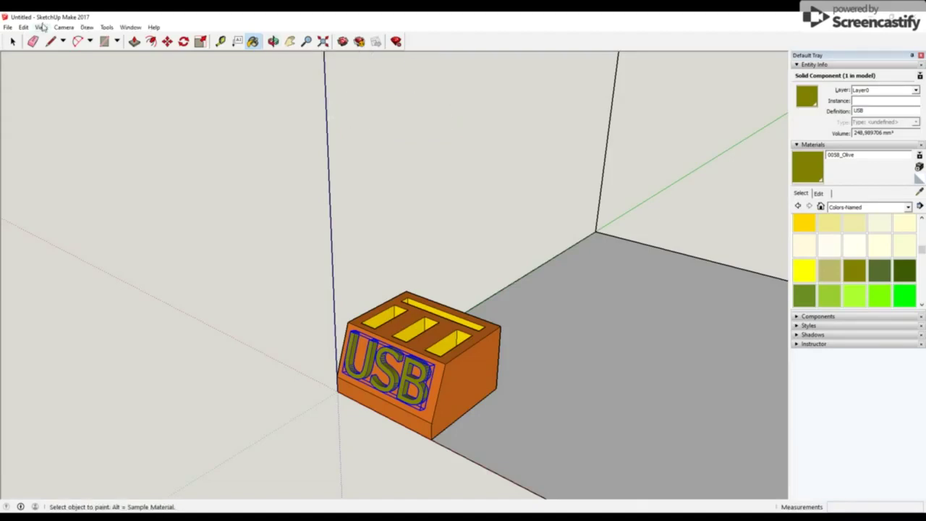
# Re-enable Views under View > Toolbars and dock it in the top toolbar row
pyautogui.click(42, 28)
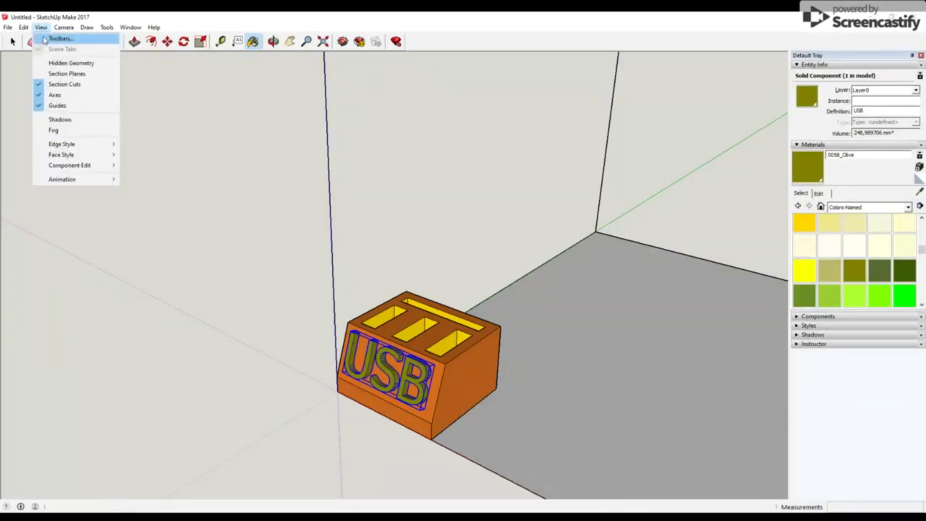
pyautogui.click(55, 38)
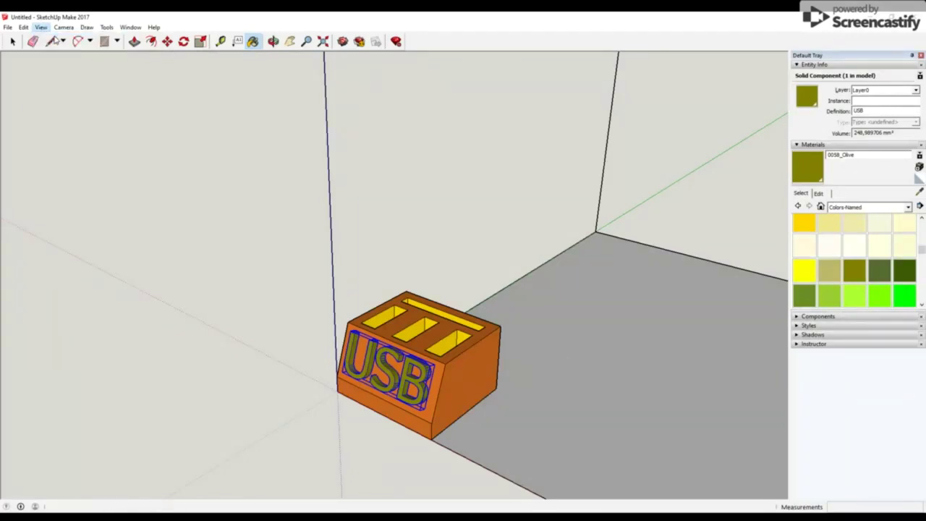
pyautogui.scroll(-2, 458, 270)
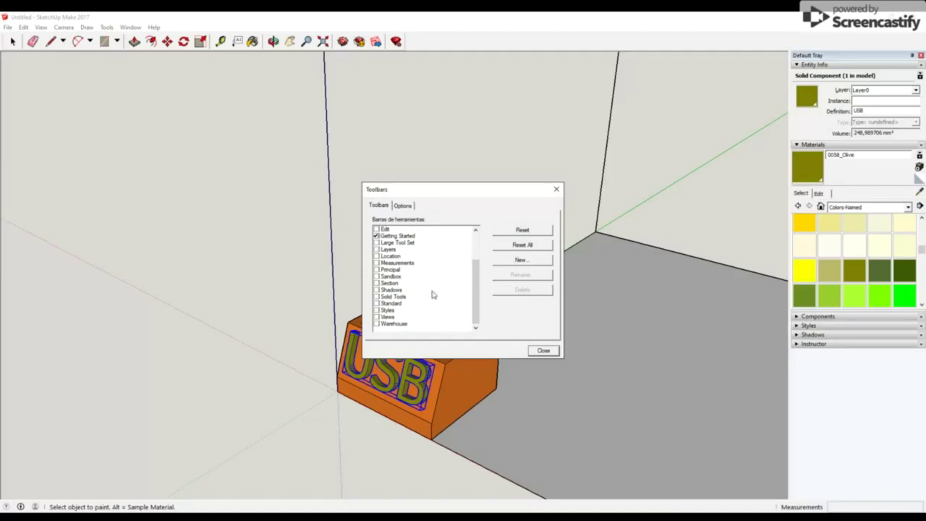
pyautogui.click(377, 317)
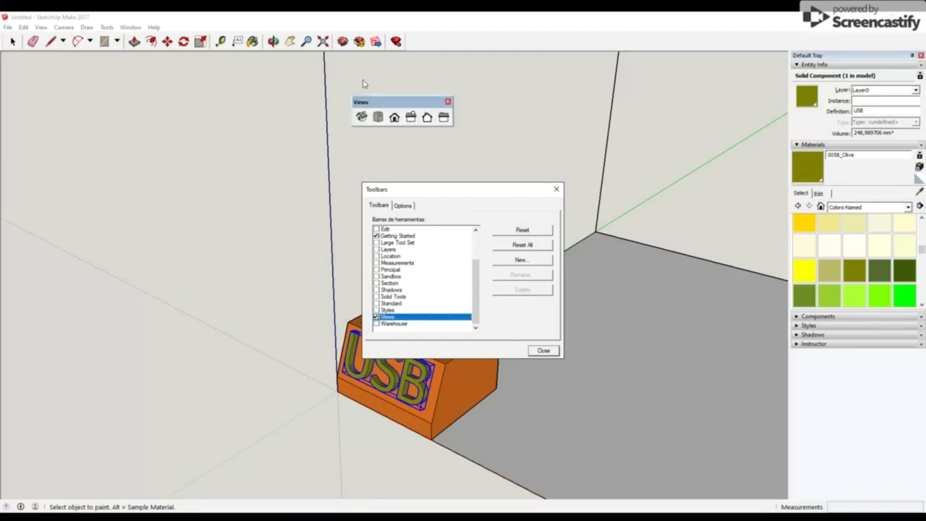
pyautogui.moveTo(395, 104); pyautogui.dragTo(445, 41)
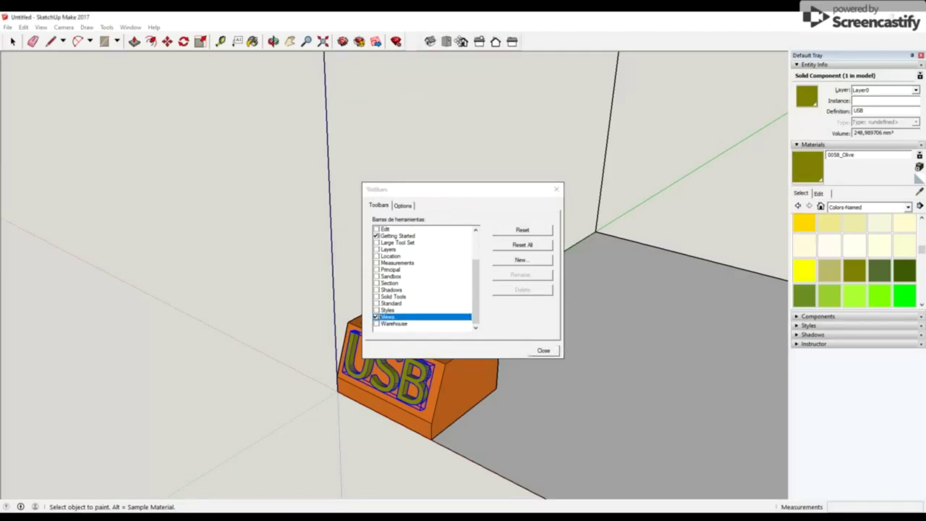
pyautogui.click(544, 351)
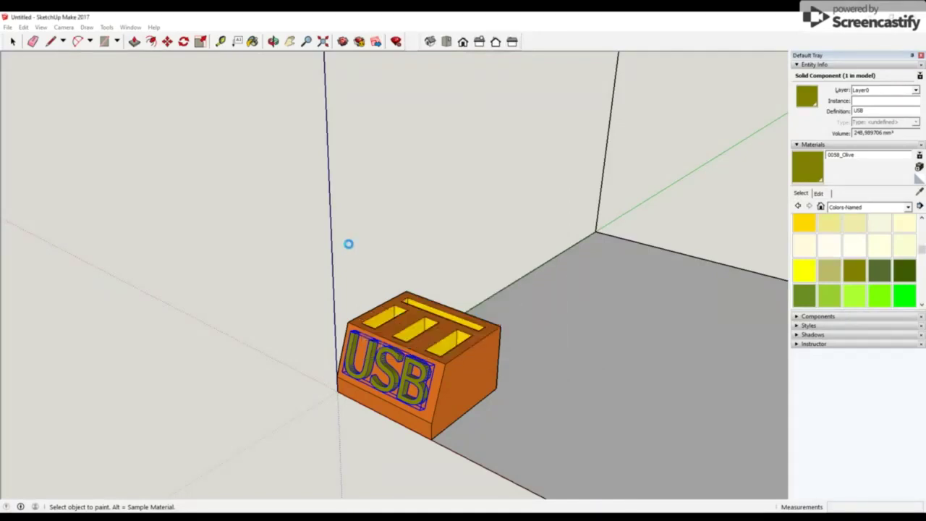
pyautogui.moveTo(434, 254); pyautogui.dragTo(428, 230, button='middle')
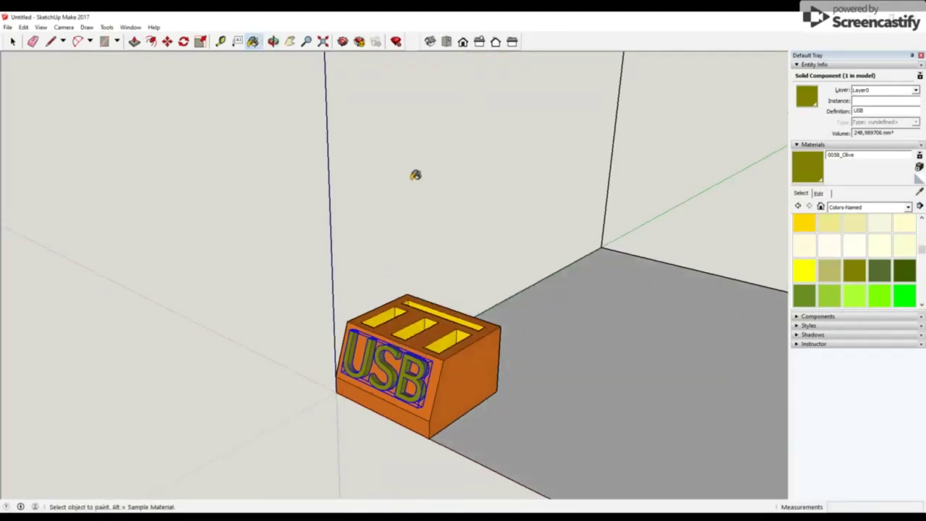
pyautogui.scroll(3, 512, 362)
pyautogui.moveTo(441, 265)
pyautogui.mouseDown(button='middle')
pyautogui.moveTo(419, 268)
pyautogui.moveTo(425, 154)
pyautogui.mouseUp(button='middle')
pyautogui.scroll(-2, 487, 210)
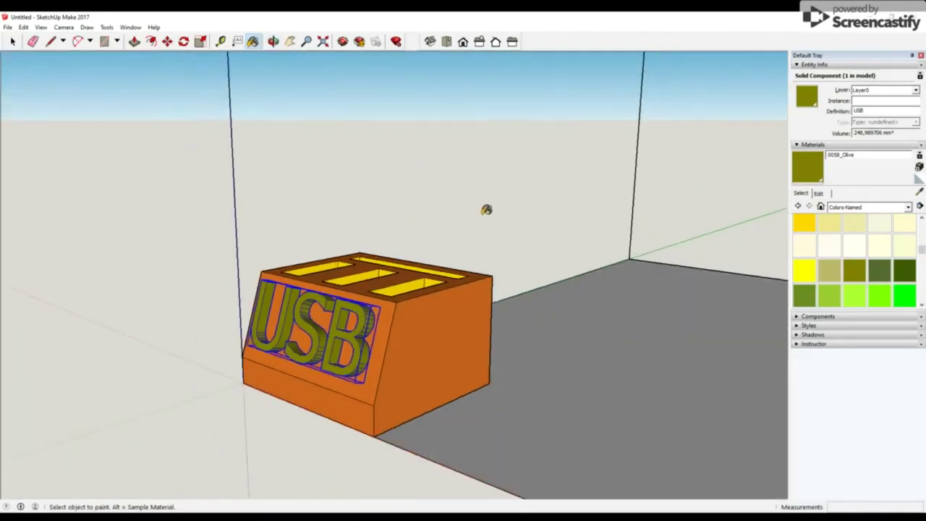